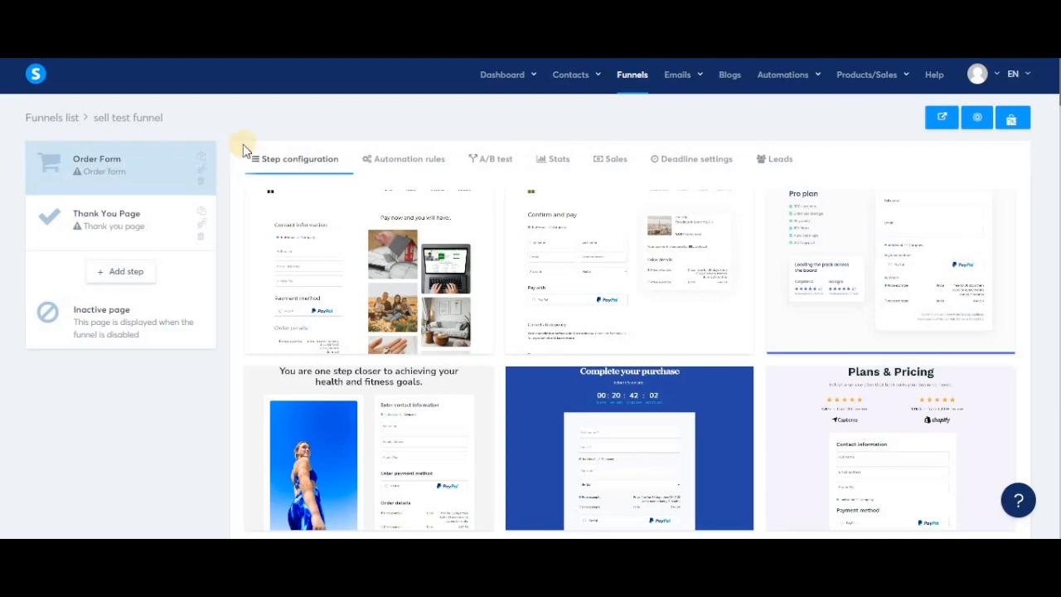
- Add a new funnel step named "Sales page" with the sales page type
left_click(117, 269)
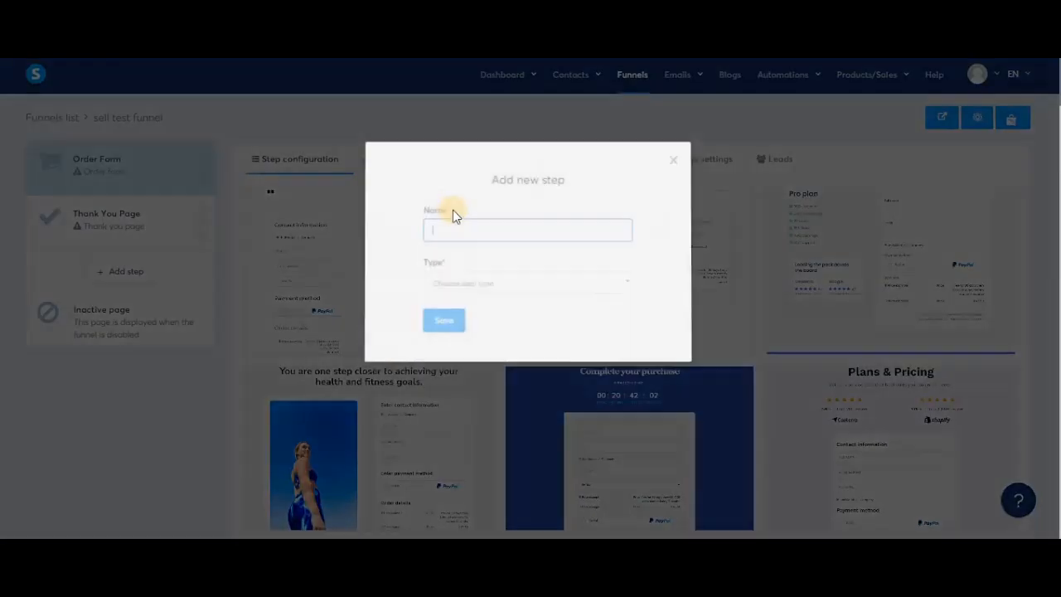
type("Sales page")
left_click(462, 284)
type("sal")
key("Return")
left_click(444, 324)
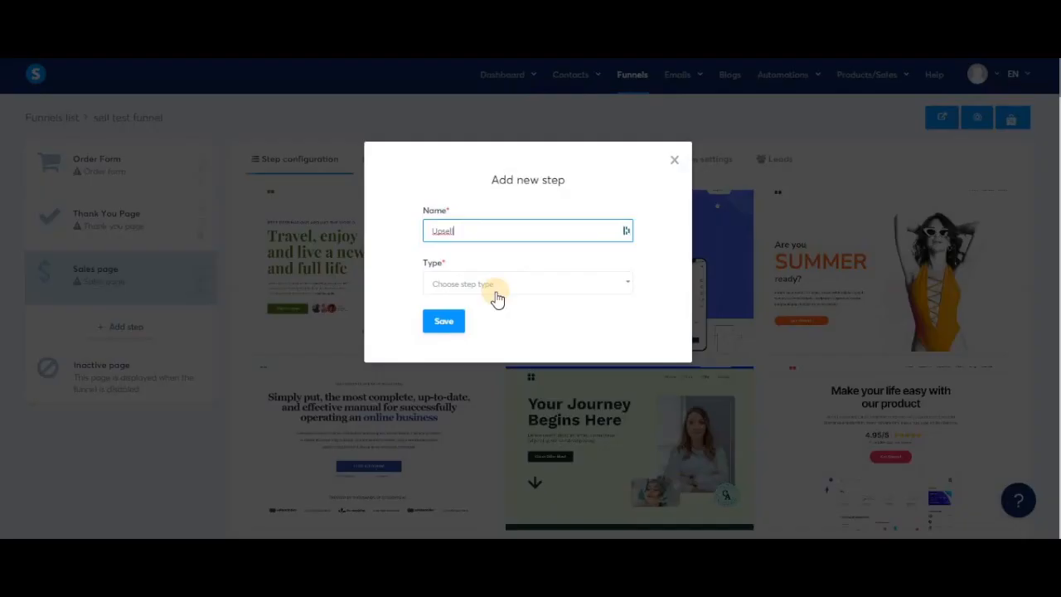
- Add an Upsell step and a Downsell step to the funnel
left_click(497, 299)
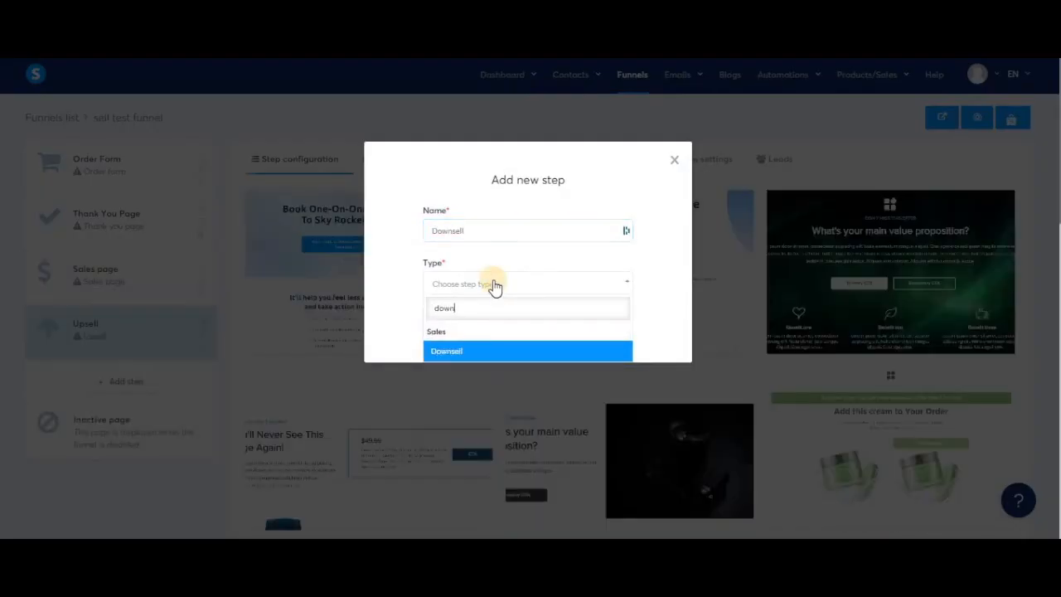
key("Return")
left_click(448, 327)
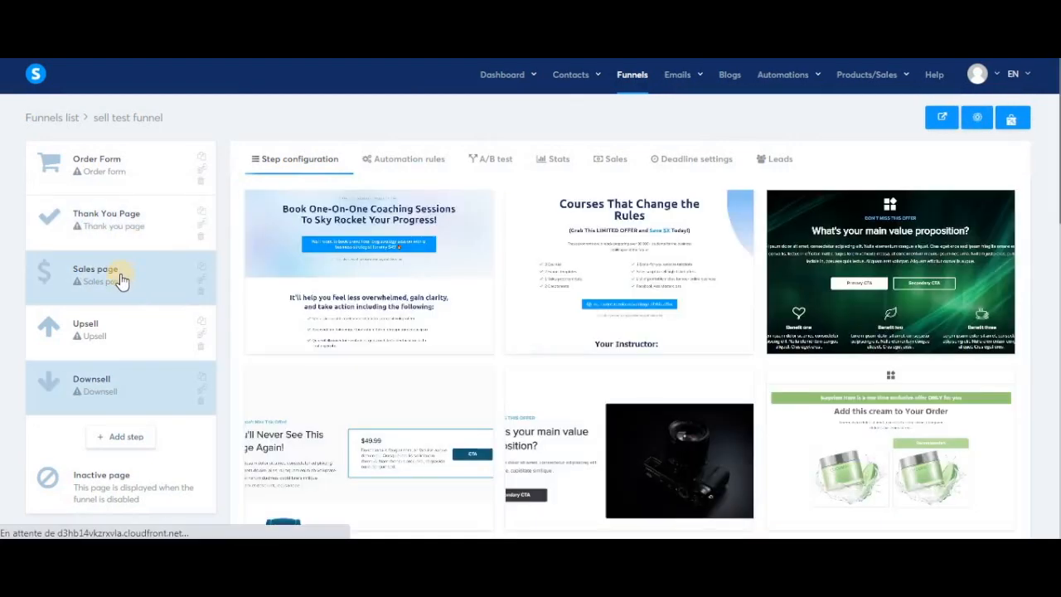
- Reorder the funnel steps so Sales page comes first and Thank You Page follows Downsell
left_click_drag(118, 280, 124, 169)
left_click(121, 219)
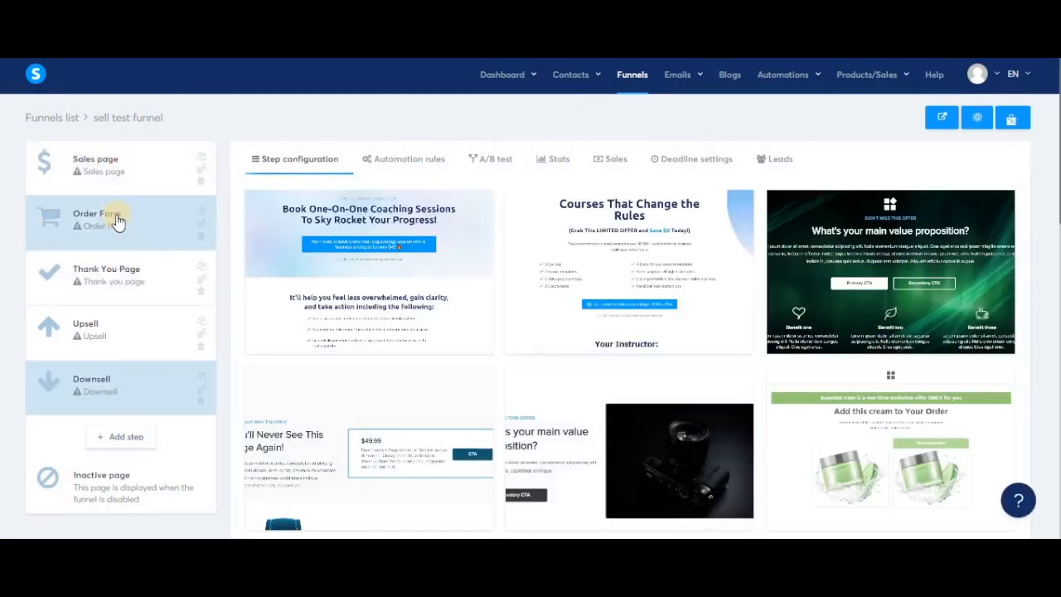
left_click(125, 279)
left_click_drag(124, 283, 123, 396)
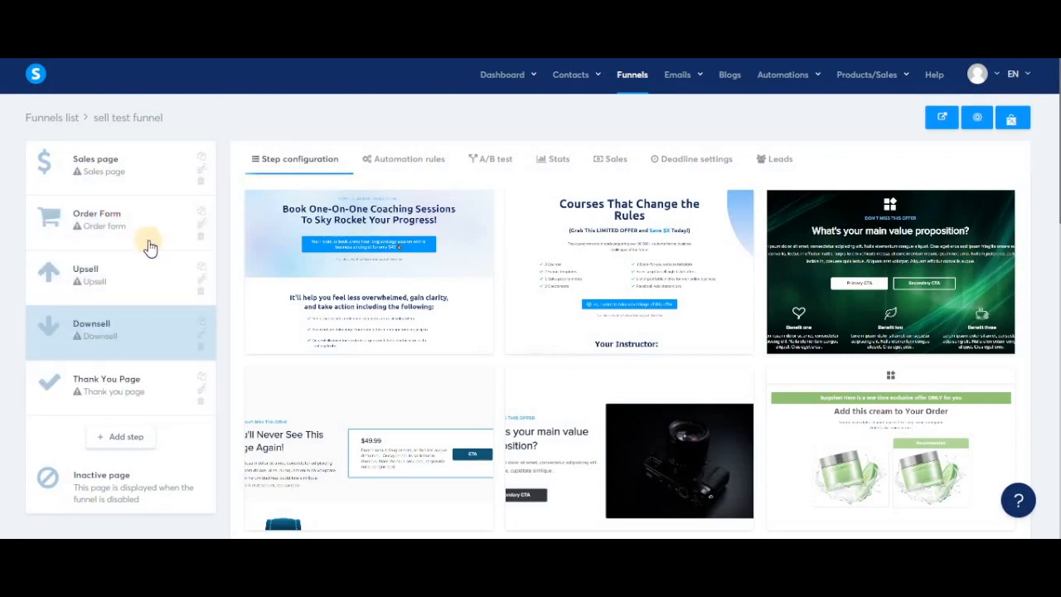
- Apply the "Travel, enjoy and live a new and full life" template to Sales page and choose a template for Order Form
left_click(124, 174)
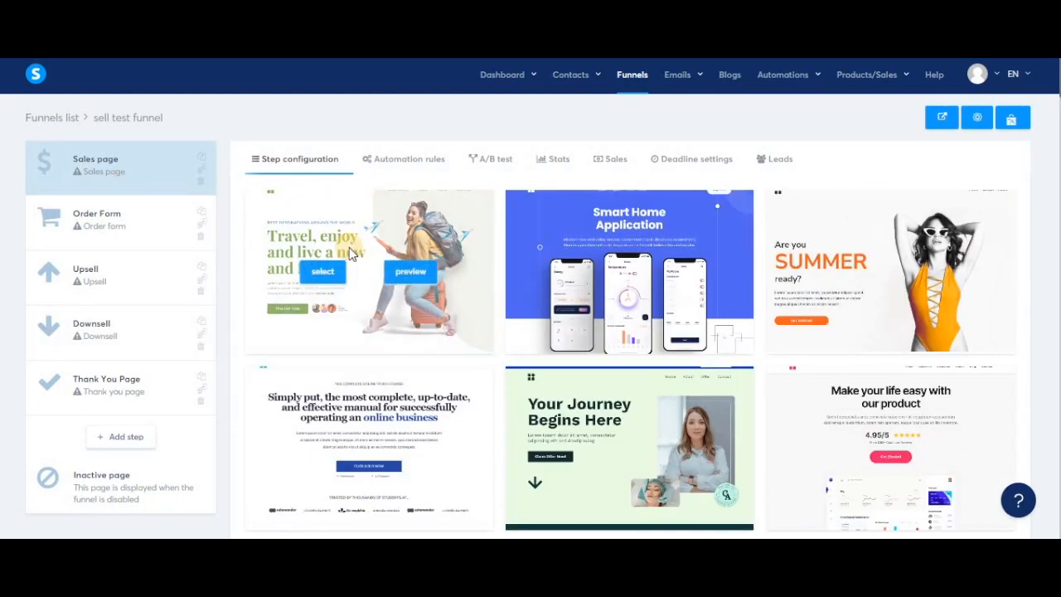
left_click(337, 272)
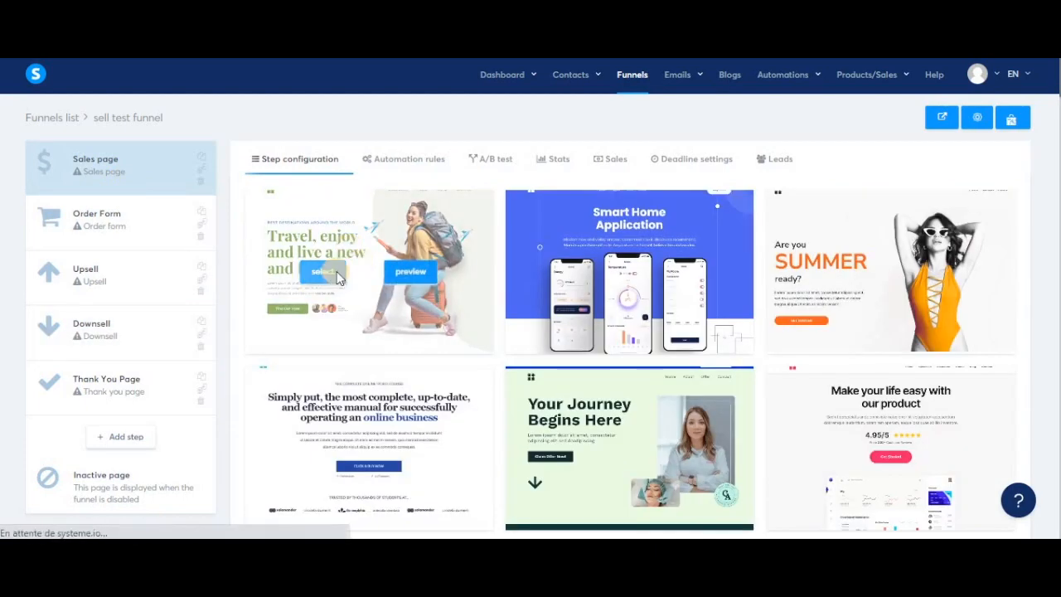
left_click(141, 223)
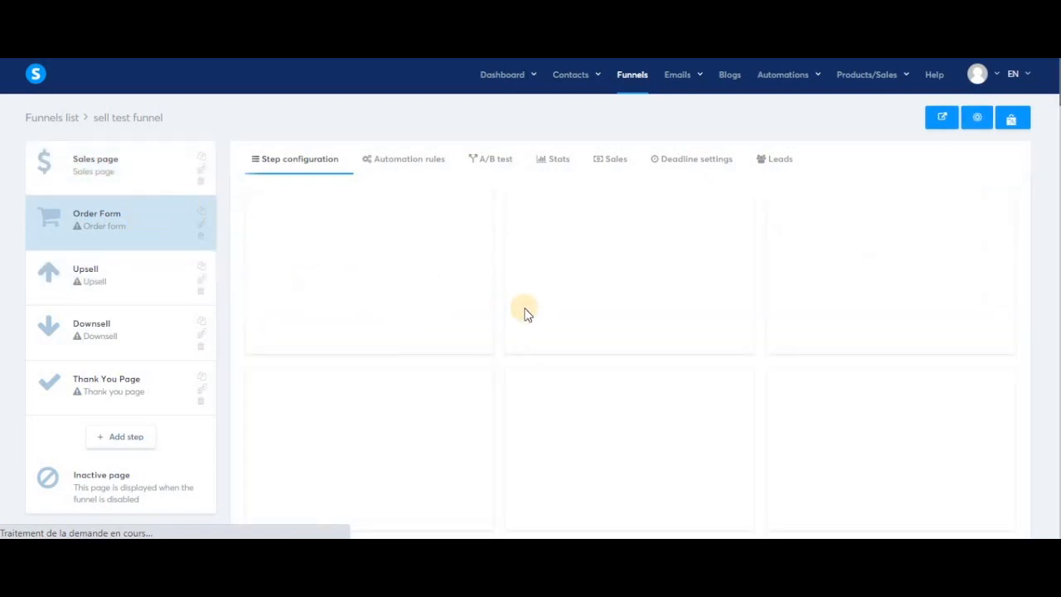
scroll(601, 406, "down", 1)
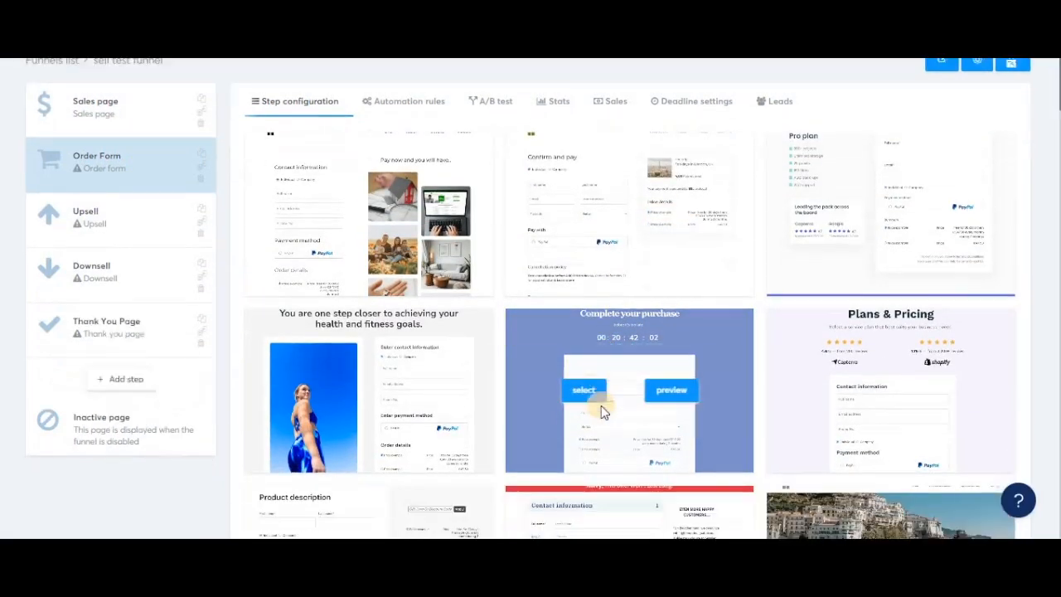
left_click(577, 365)
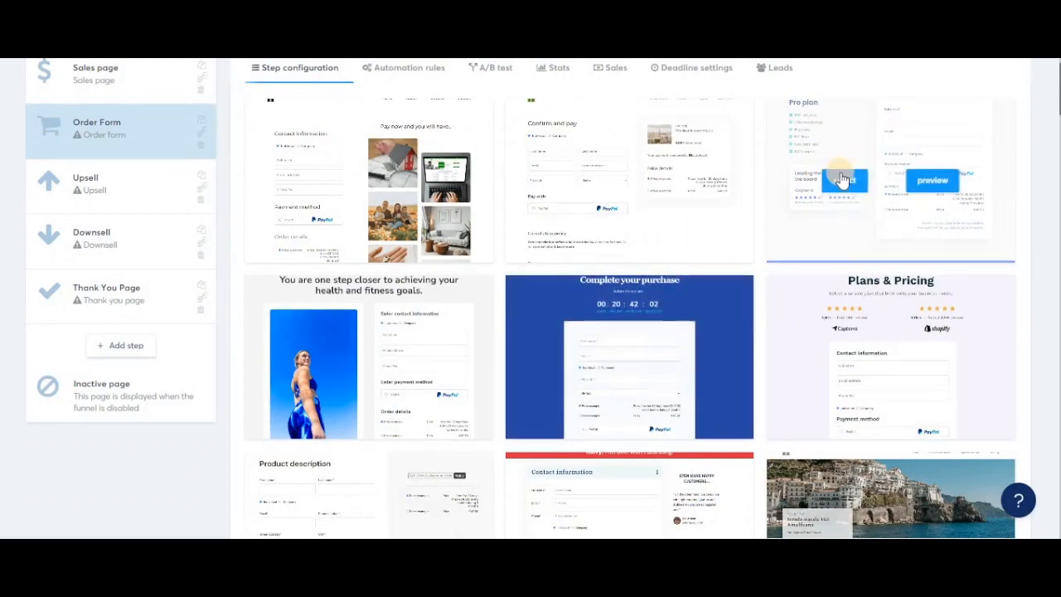
scroll(498, 249, "up", 1)
- Open the Sales page step's page for editing in a new browser tab
left_click(138, 166)
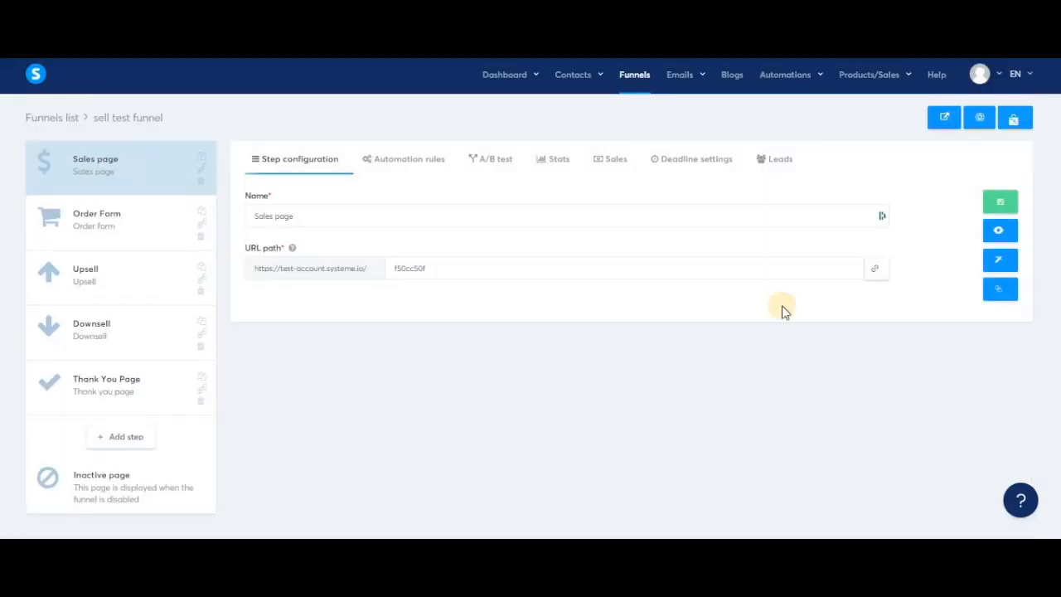
right_click(1002, 265)
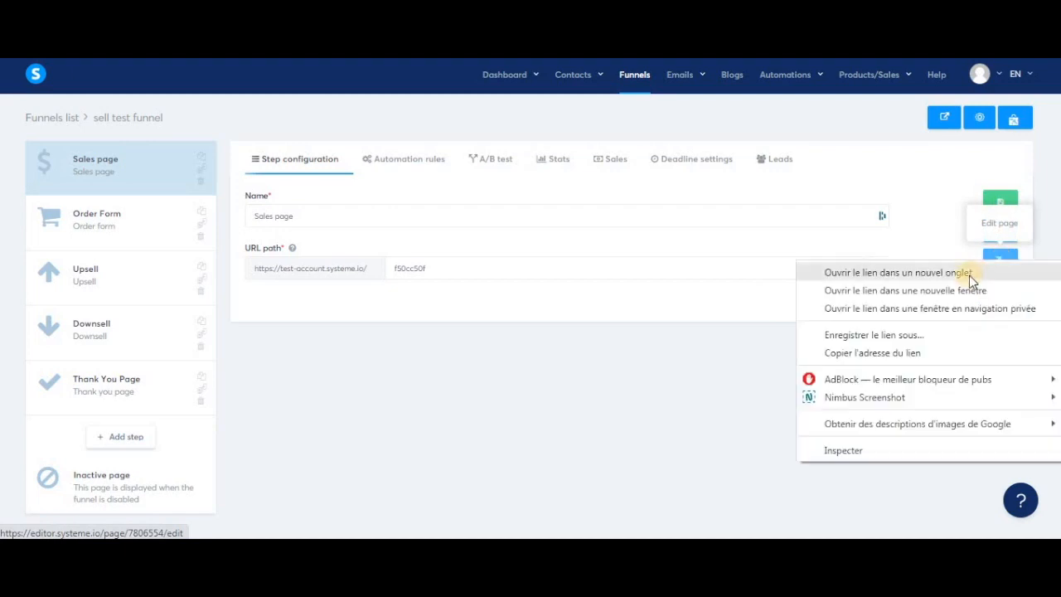
left_click(969, 275)
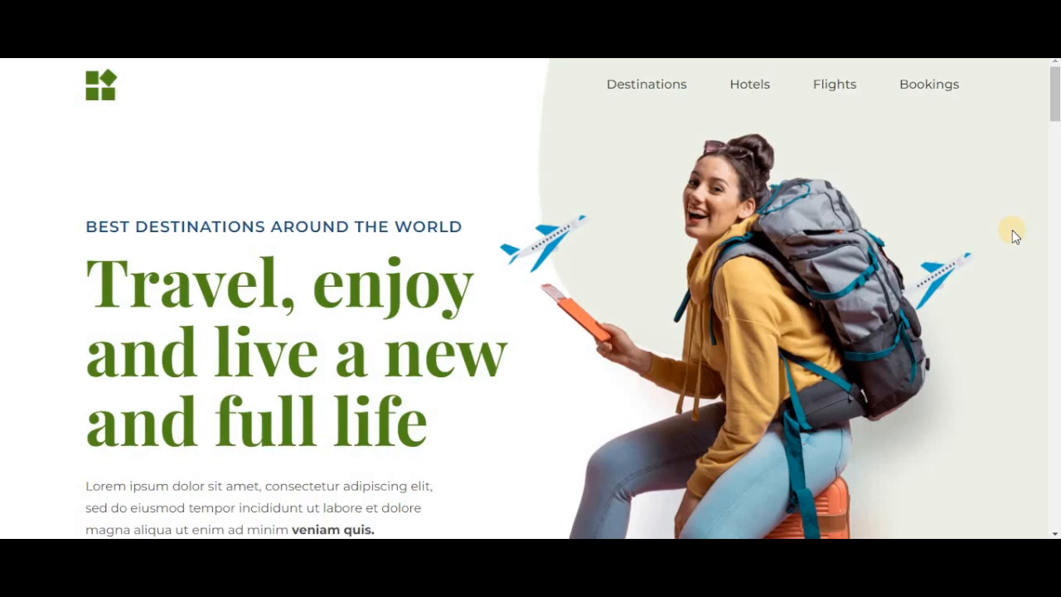
- Look through the travel sales page preview, including its services, destinations and trip booking sections
scroll(727, 307, "down", 6)
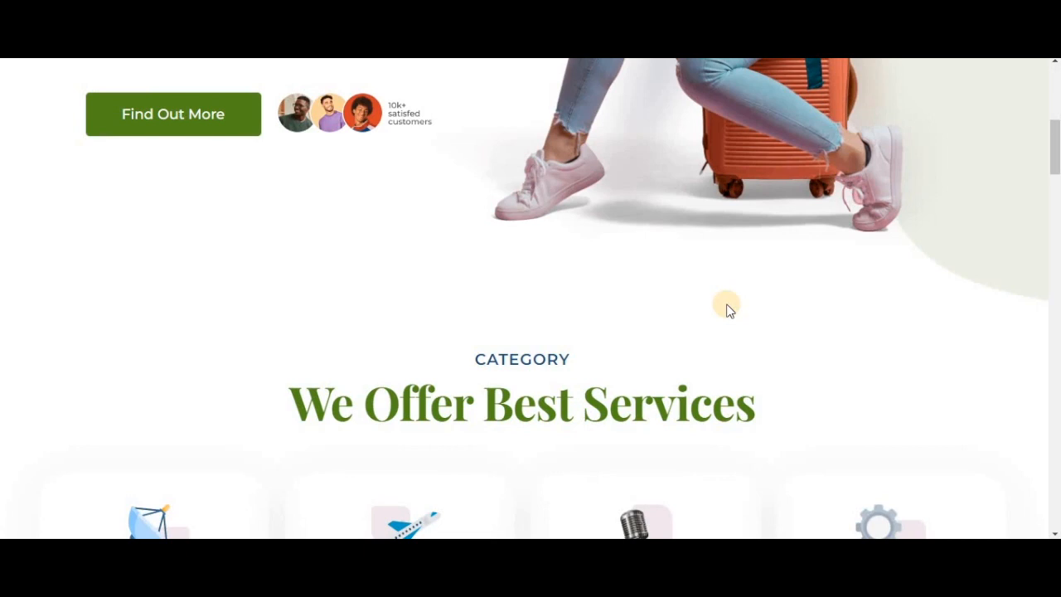
scroll(726, 308, "down", 6)
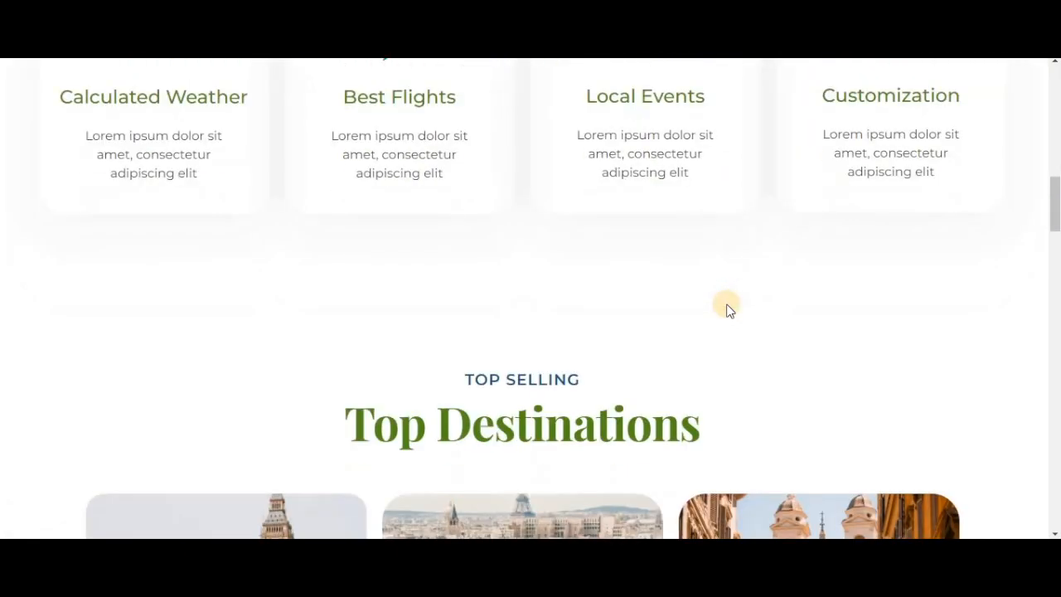
scroll(728, 308, "down", 3)
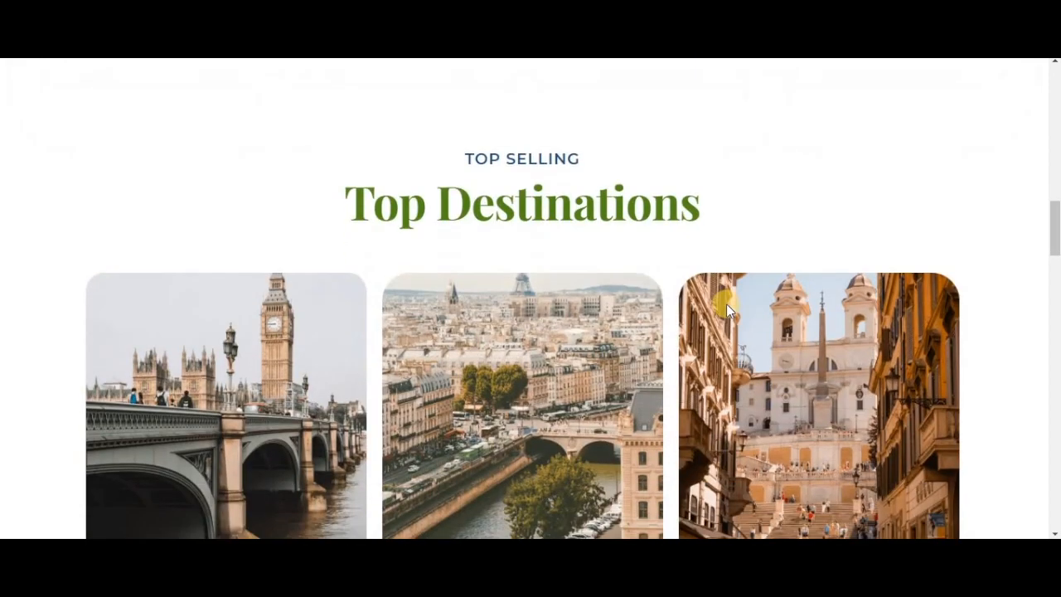
scroll(728, 309, "down", 2)
scroll(662, 354, "down", 3)
scroll(661, 350, "down", 4)
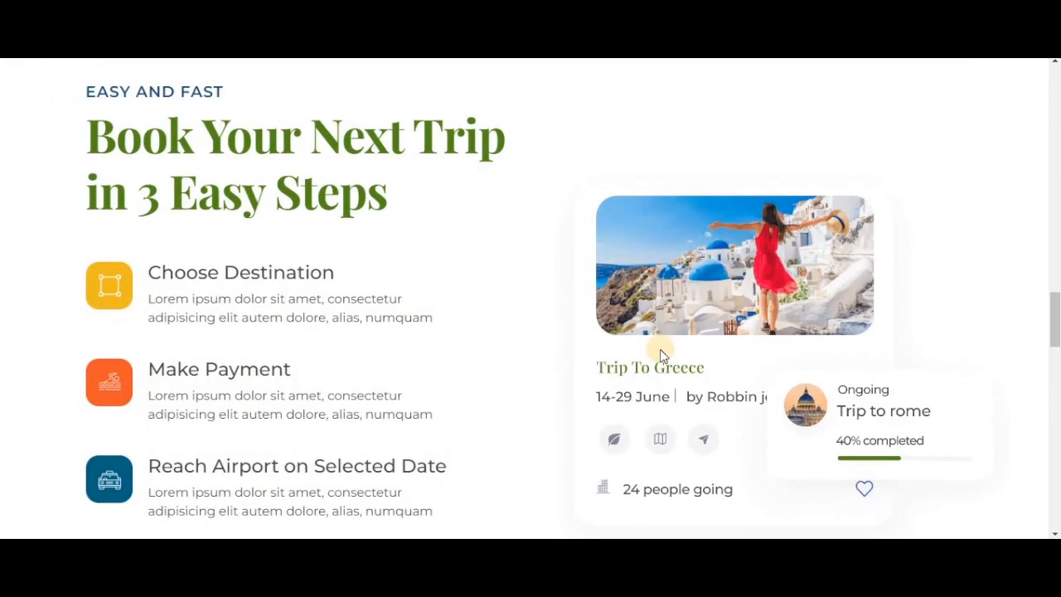
key("Home")
scroll(548, 380, "down", 2)
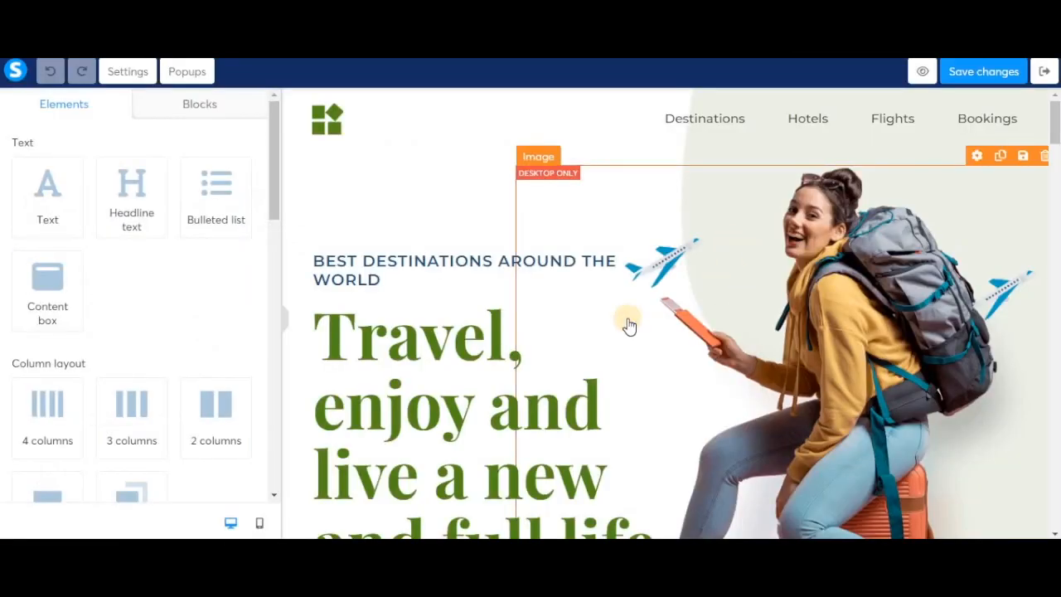
- Keep the "Find Out More" button's action as Next step URL and save the sales page
scroll(628, 322, "down", 3)
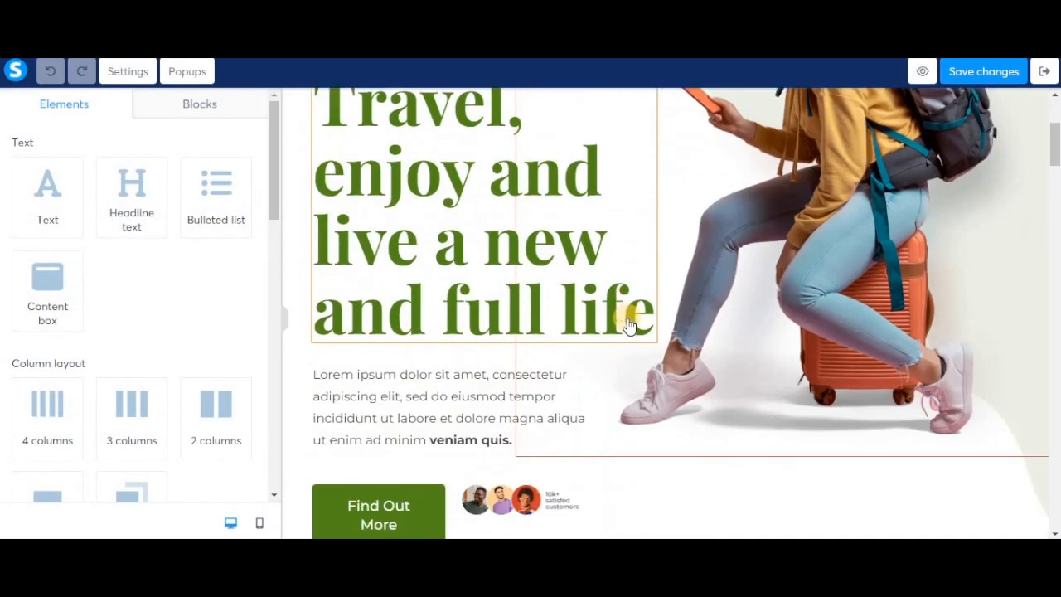
left_click(390, 452)
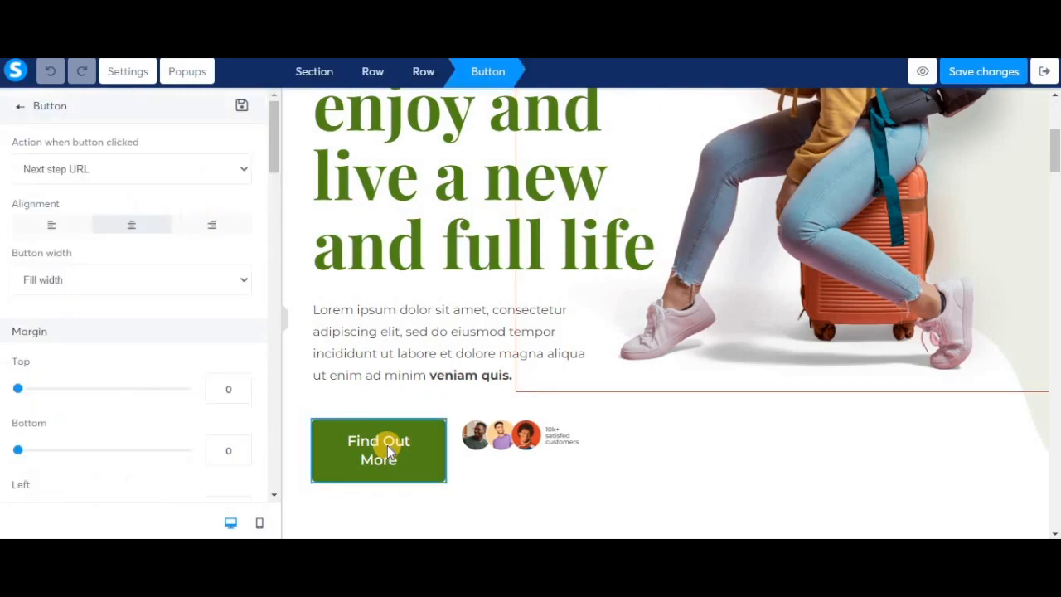
left_click(200, 176)
left_click(199, 176)
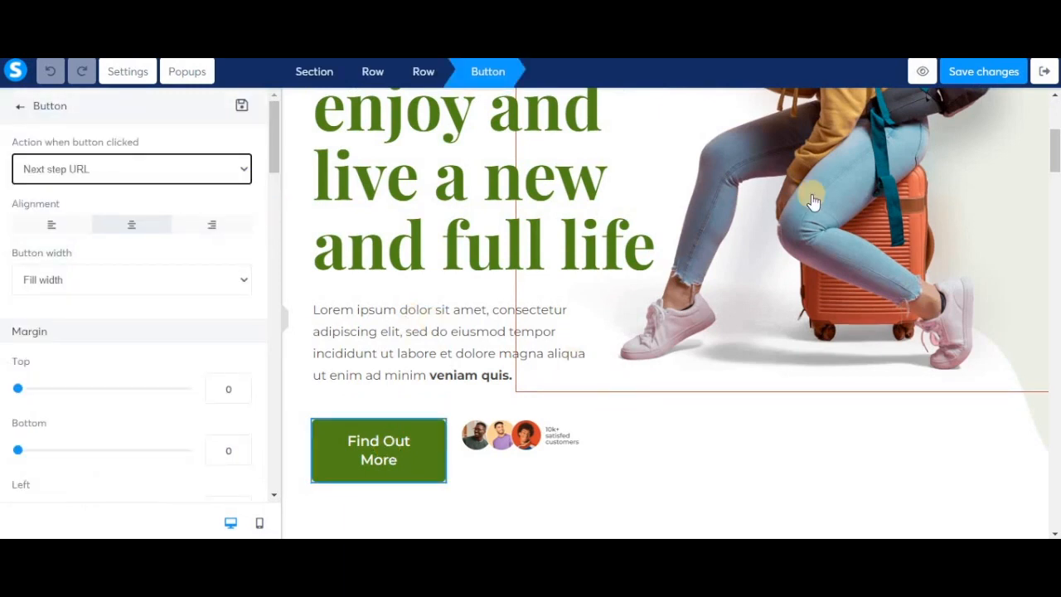
left_click(999, 73)
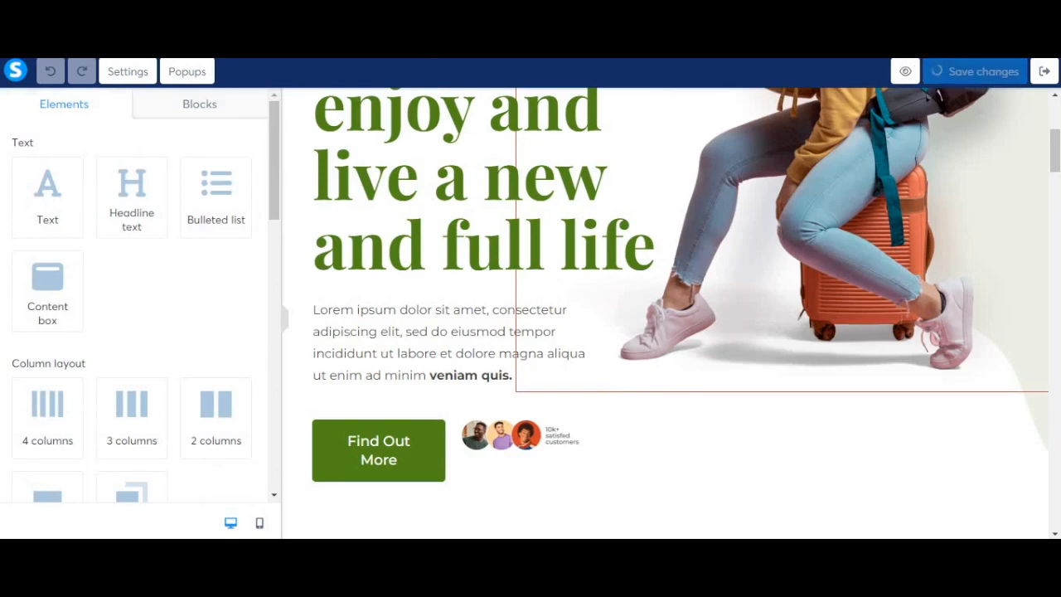
- Return to the funnel and open the Order Form step's configuration
left_click(174, 429)
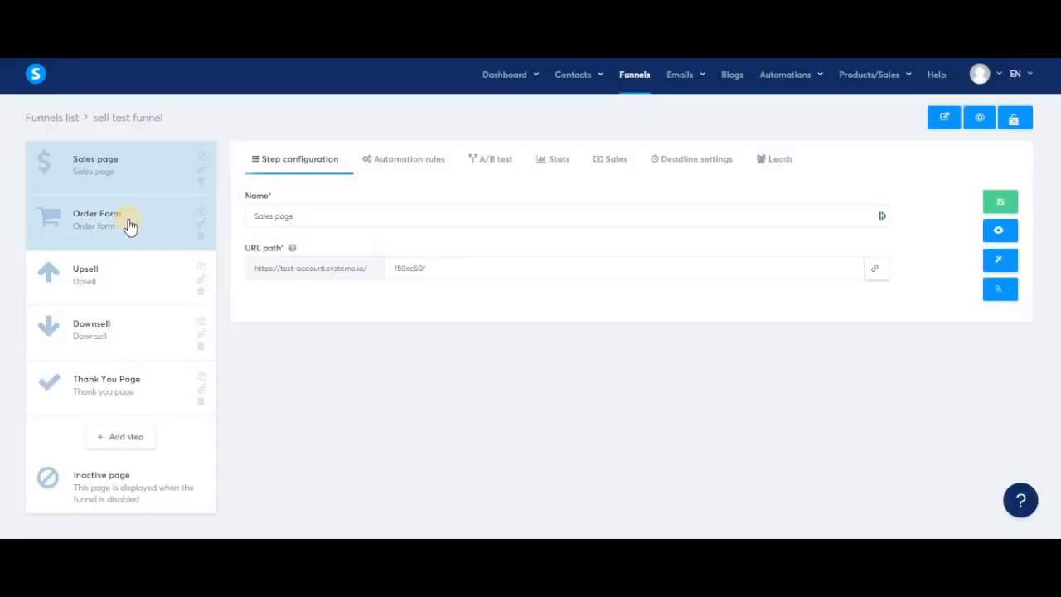
left_click(120, 230)
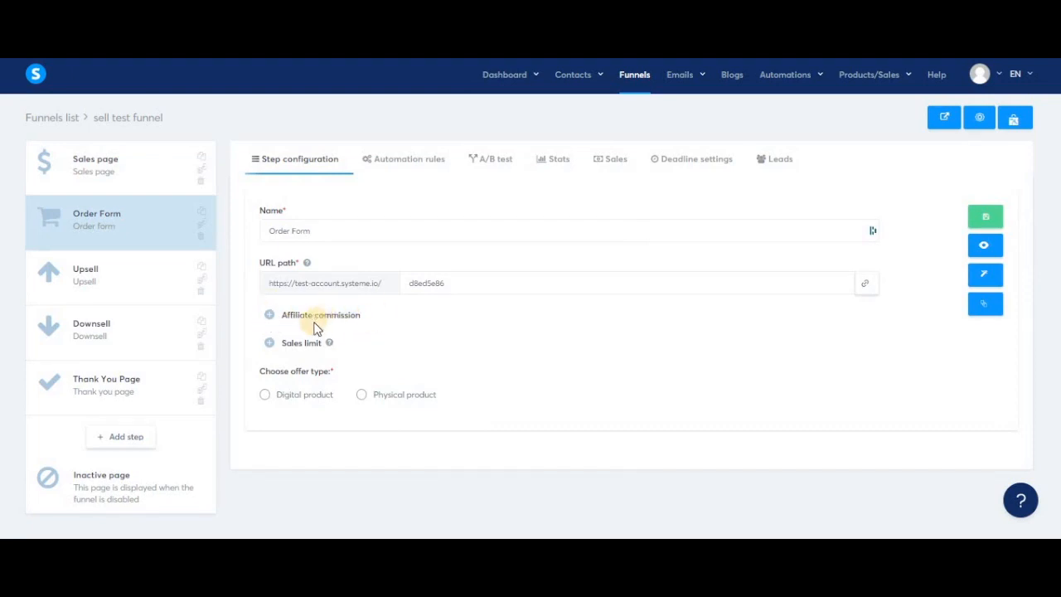
- Try out a 20% affiliate commission on the order form and remove it again
left_click_drag(366, 319, 274, 314)
left_click(269, 315)
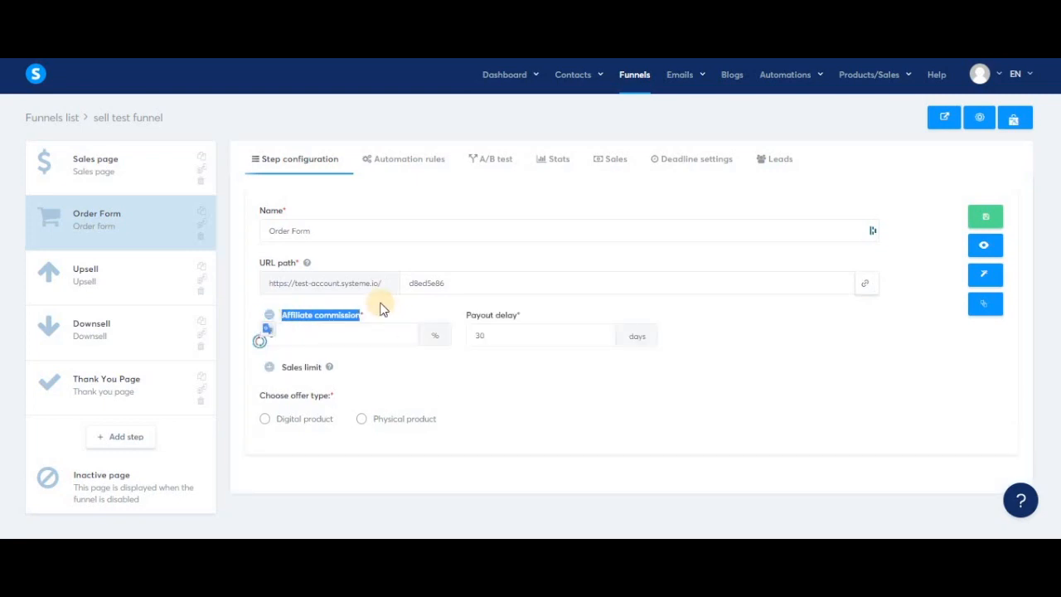
double_click(271, 335)
type("20")
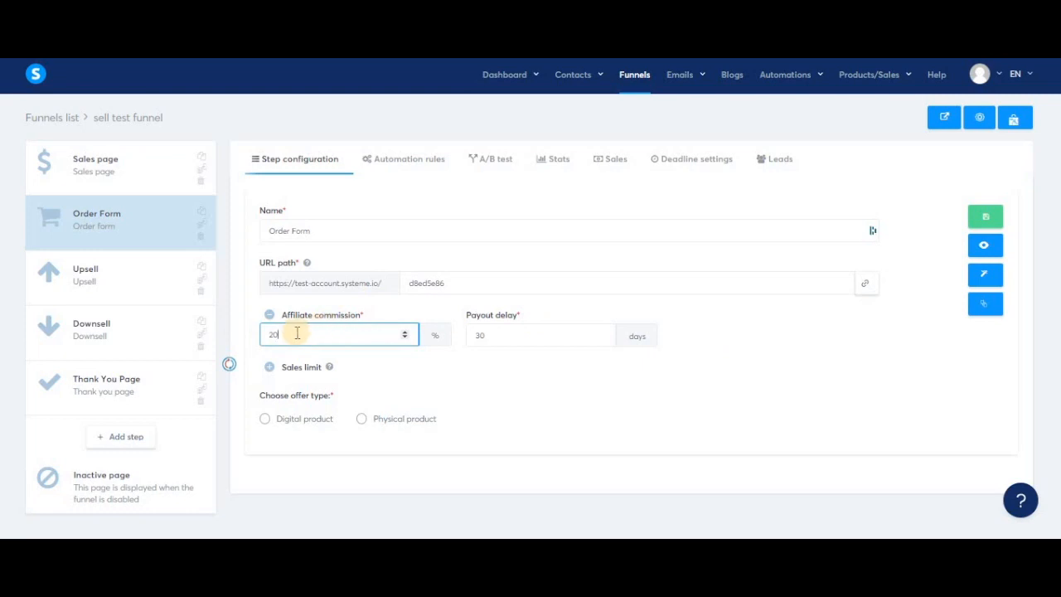
left_click_drag(263, 335, 330, 342)
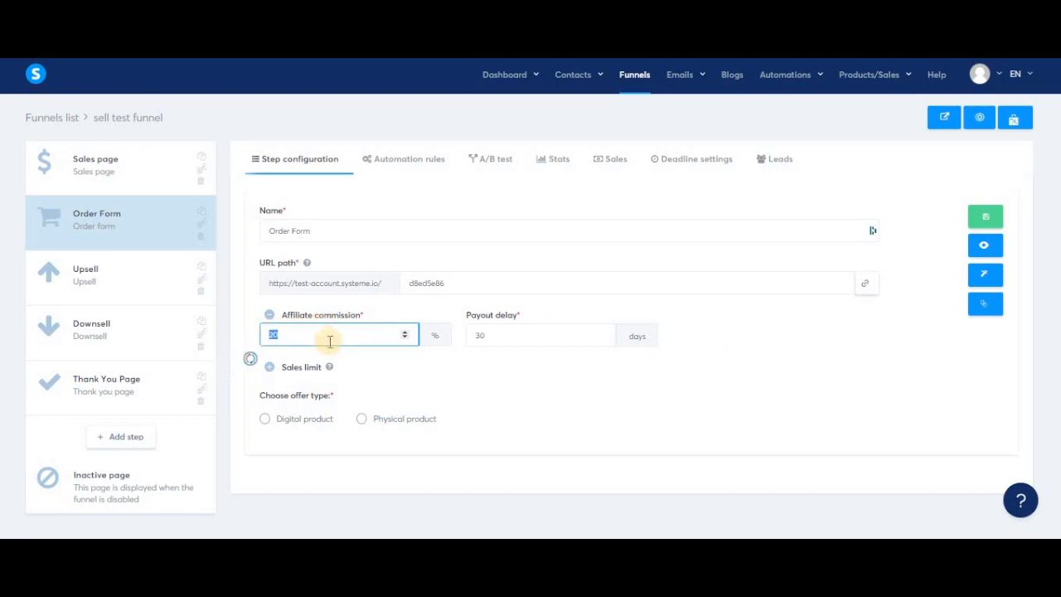
left_click(752, 330)
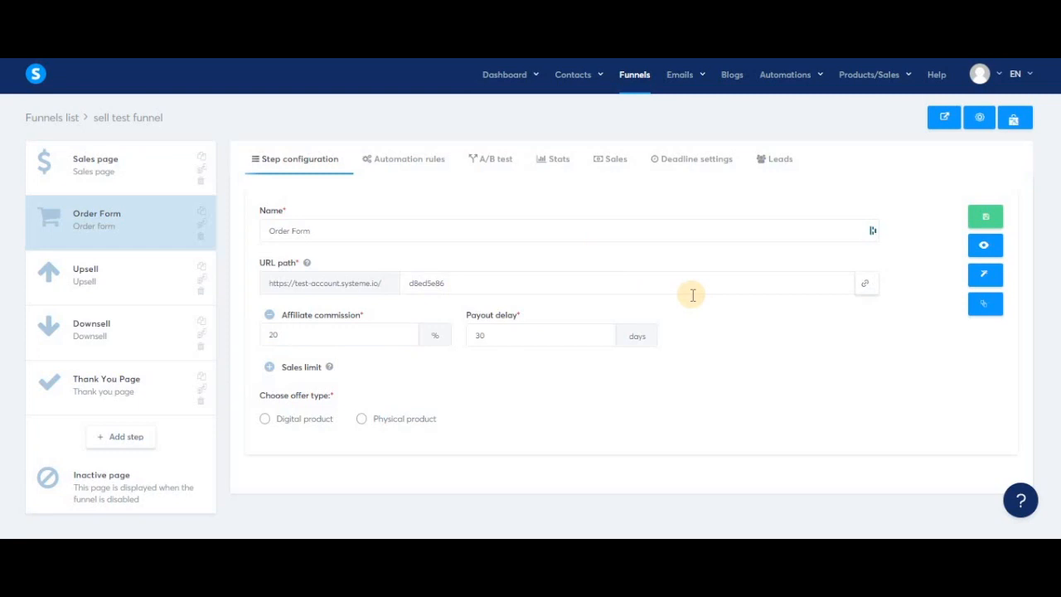
left_click(269, 315)
- Try out a sales limit of 10 on the order form and view the redirect step choices
left_click(270, 344)
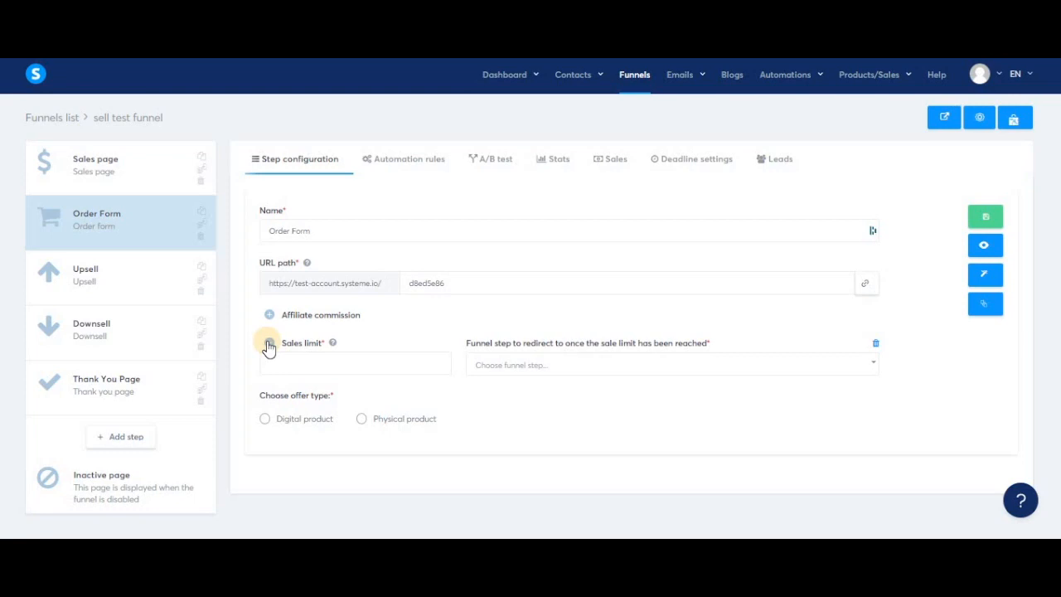
left_click(327, 357)
type("10")
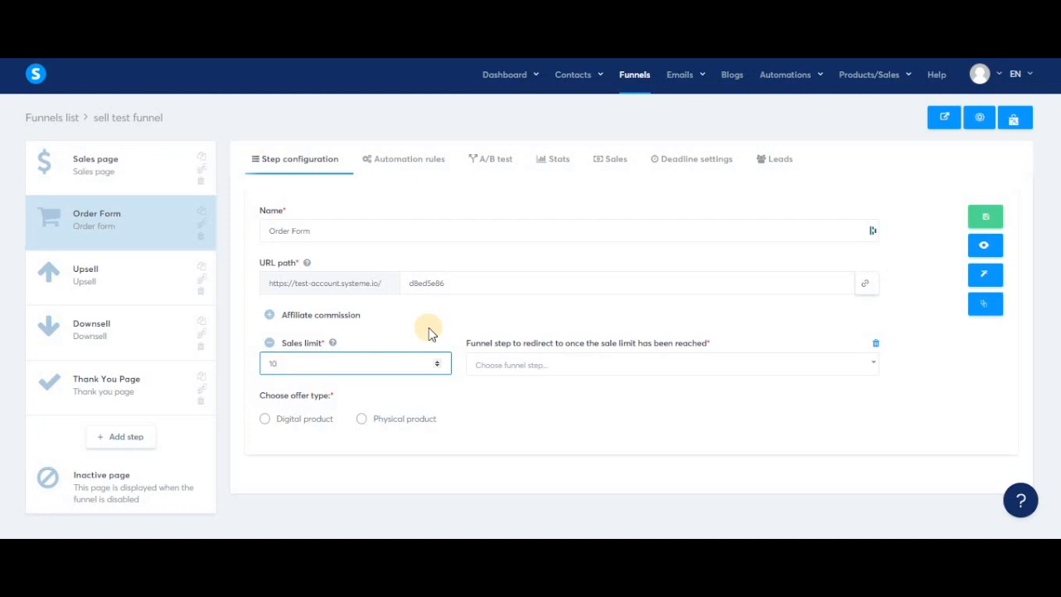
left_click(605, 367)
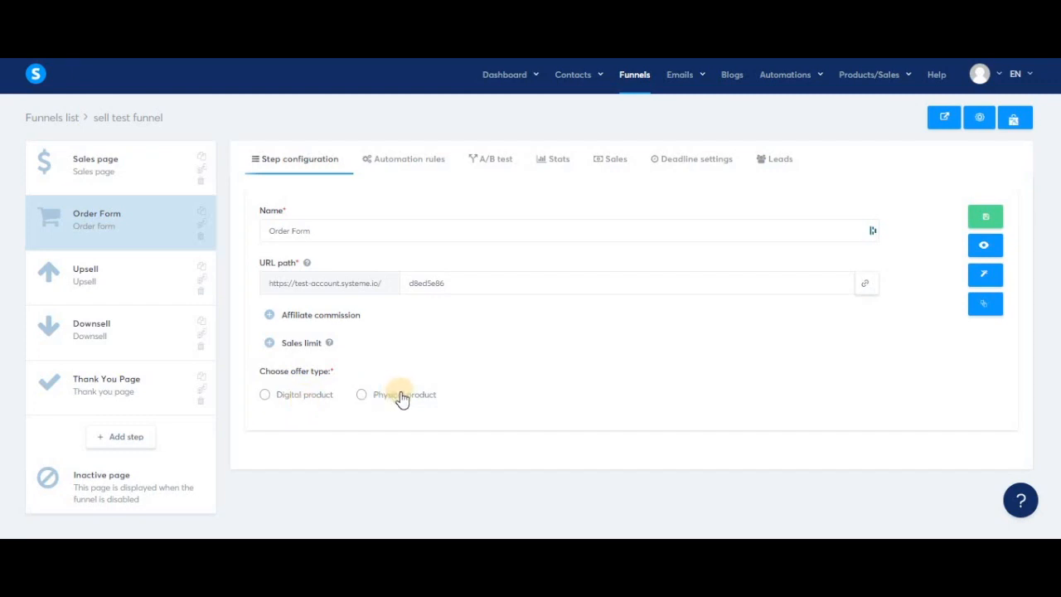
- Set the order form's offer type to Digital product and add the course named "course" as a resource
left_click(301, 396)
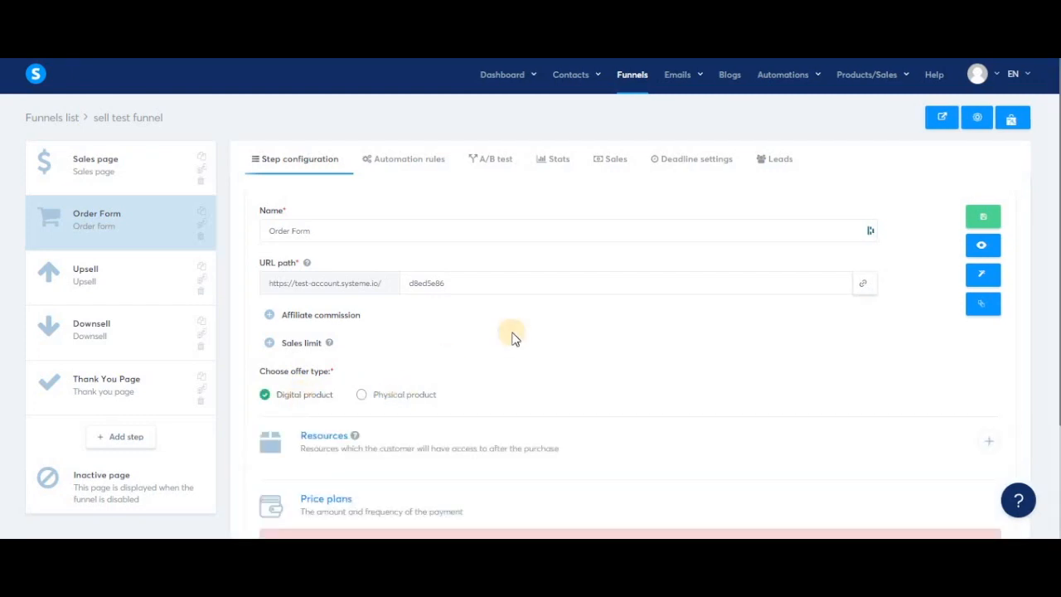
scroll(576, 359, "down", 2)
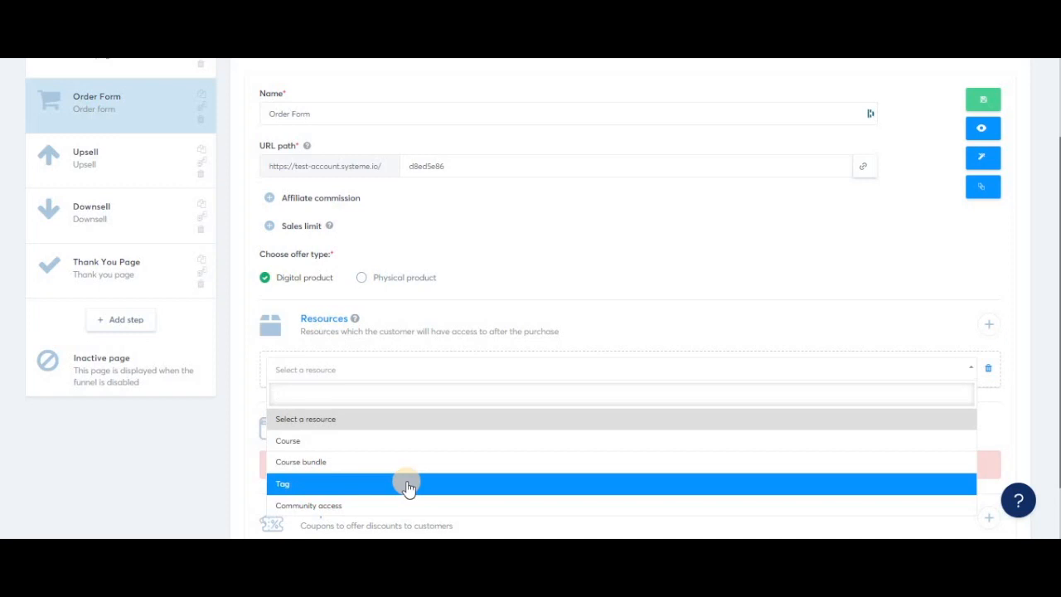
left_click(346, 440)
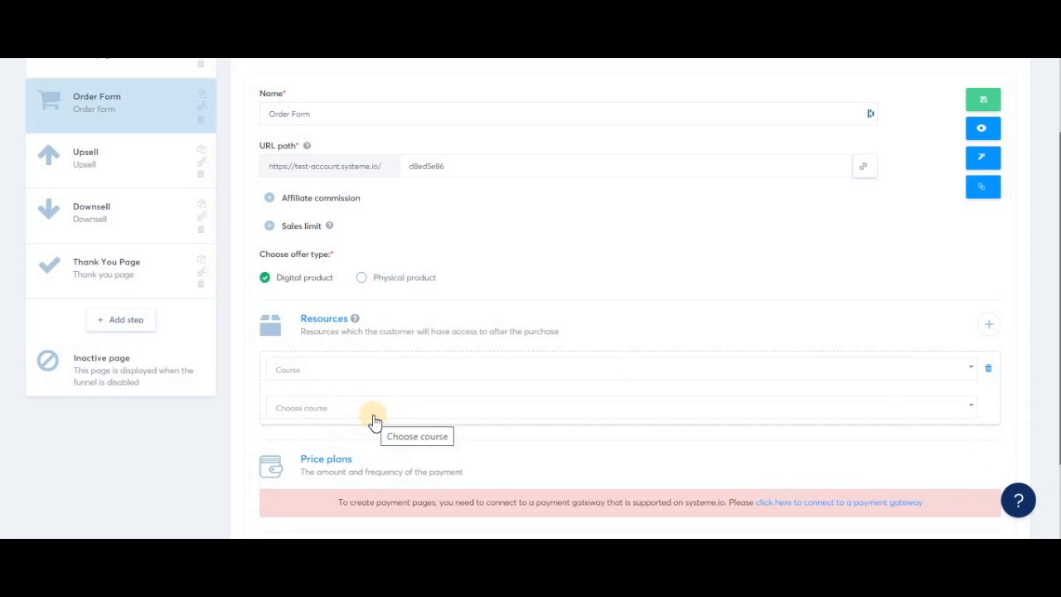
left_click(374, 419)
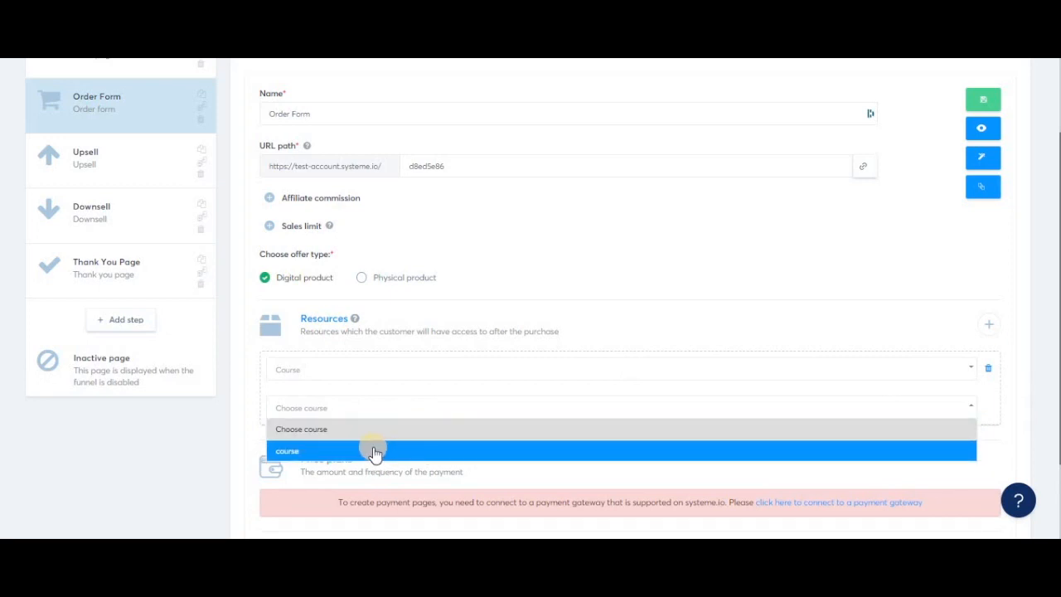
left_click(424, 448)
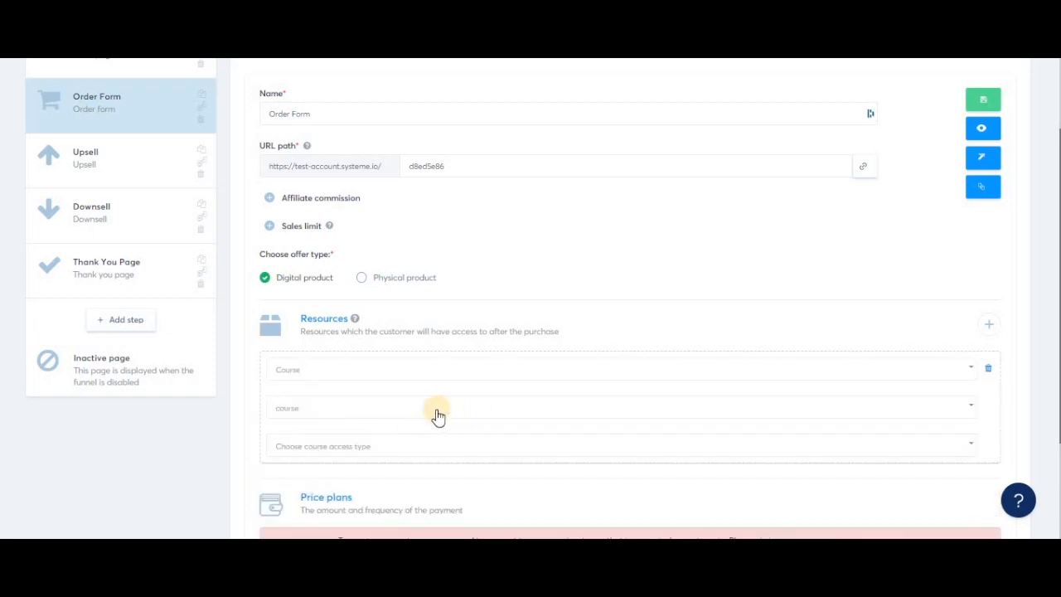
- Set the course resource's access type to Partial access, covering Module 1 and Module 2
left_click(512, 448)
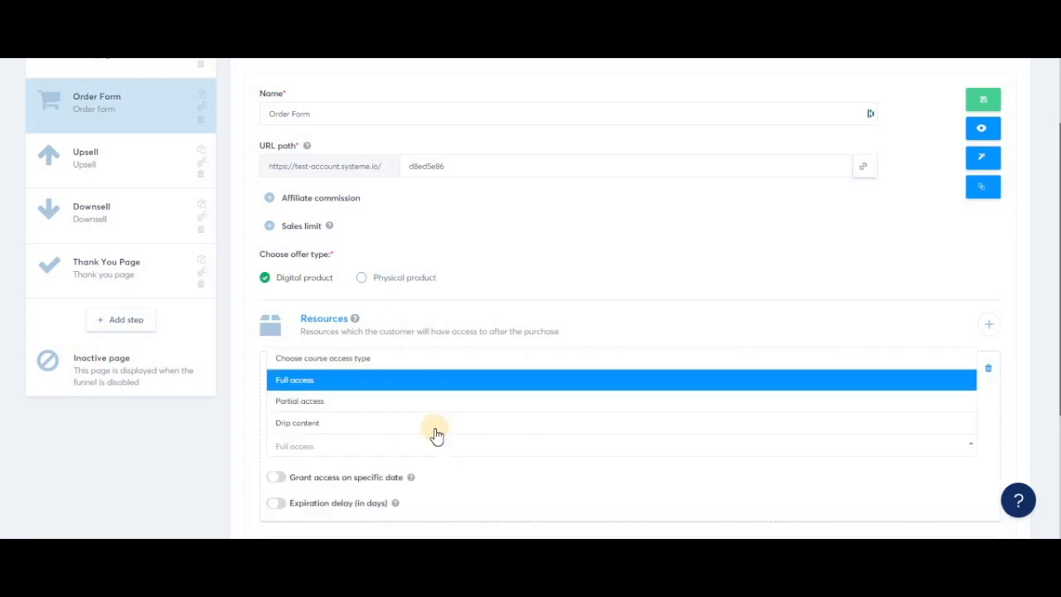
left_click(428, 423)
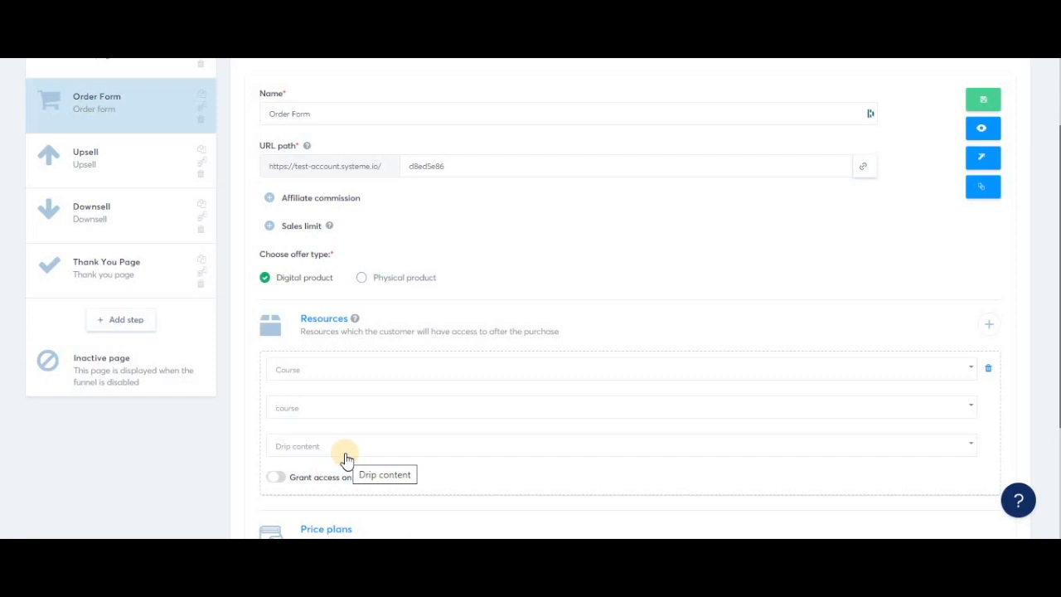
left_click(373, 452)
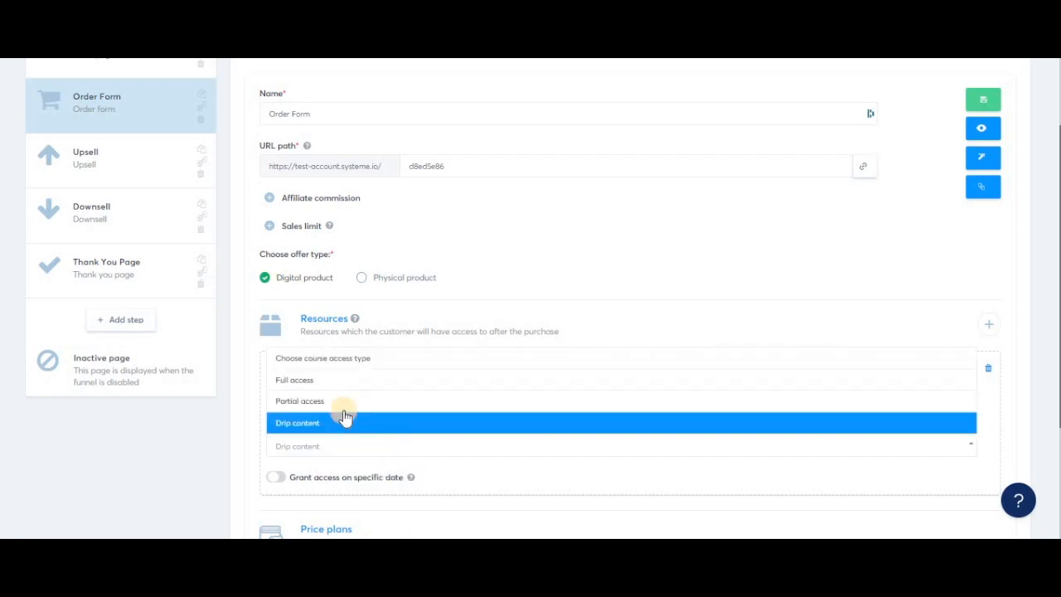
left_click(340, 403)
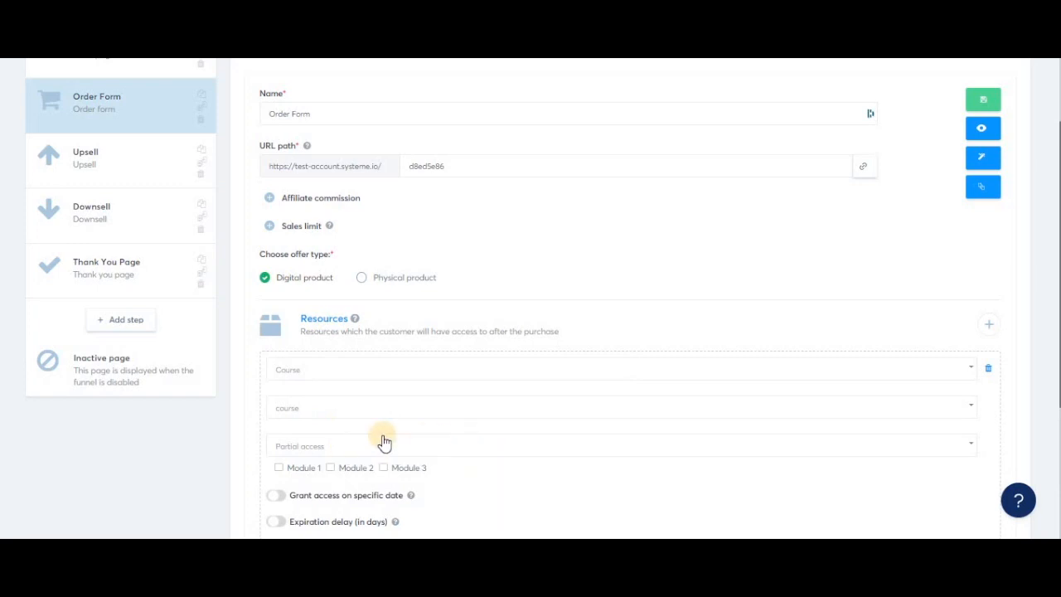
scroll(500, 470, "down", 1)
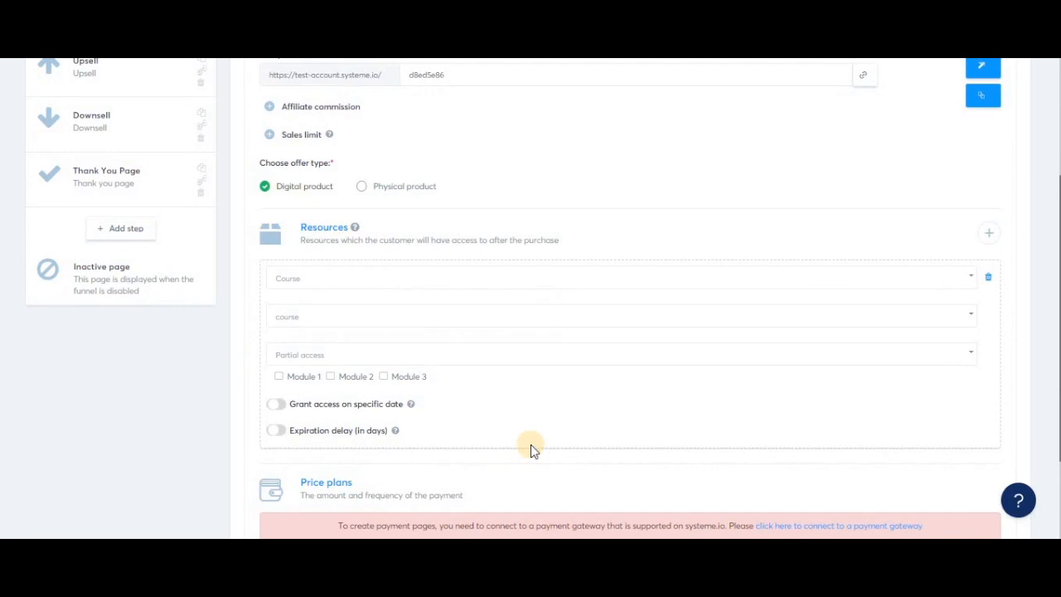
scroll(530, 448, "up", 1)
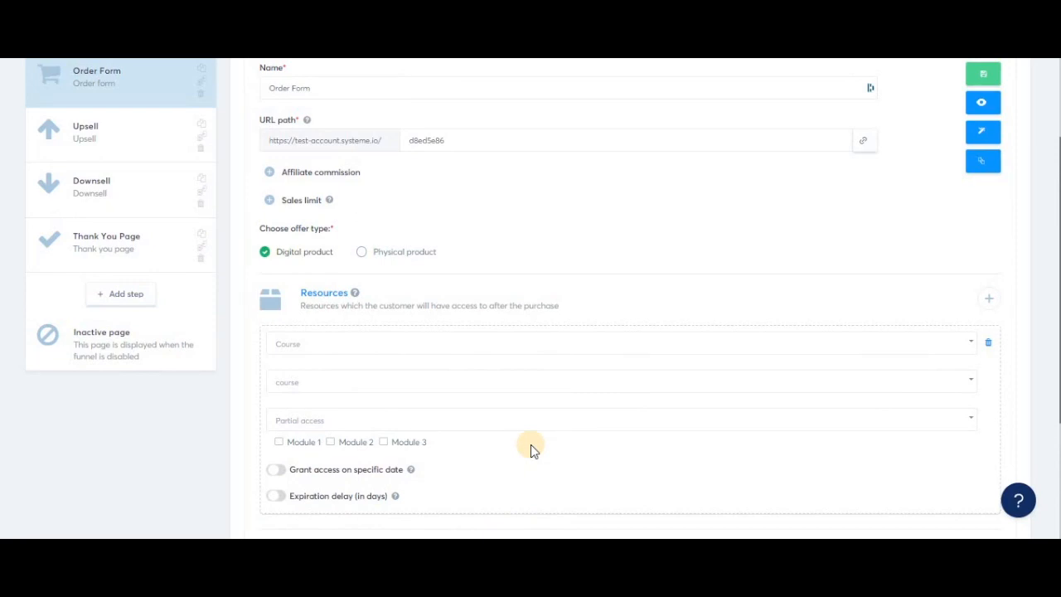
left_click(290, 446)
left_click(352, 449)
- Try out granting course access on the specific date 04/01/2023 and turn that option off again
scroll(473, 445, "down", 1)
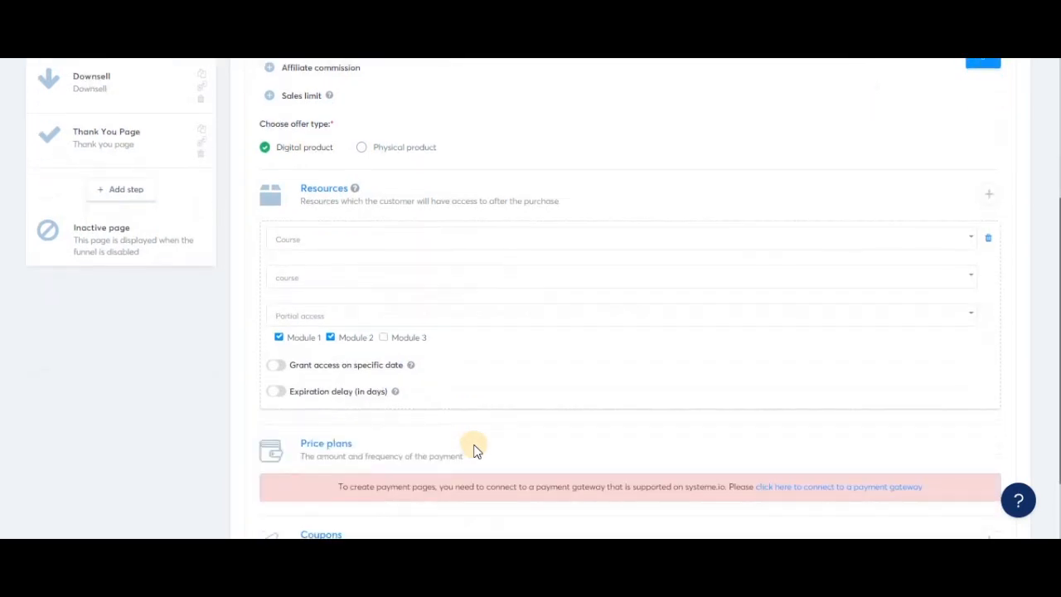
left_click(276, 371)
left_click(442, 364)
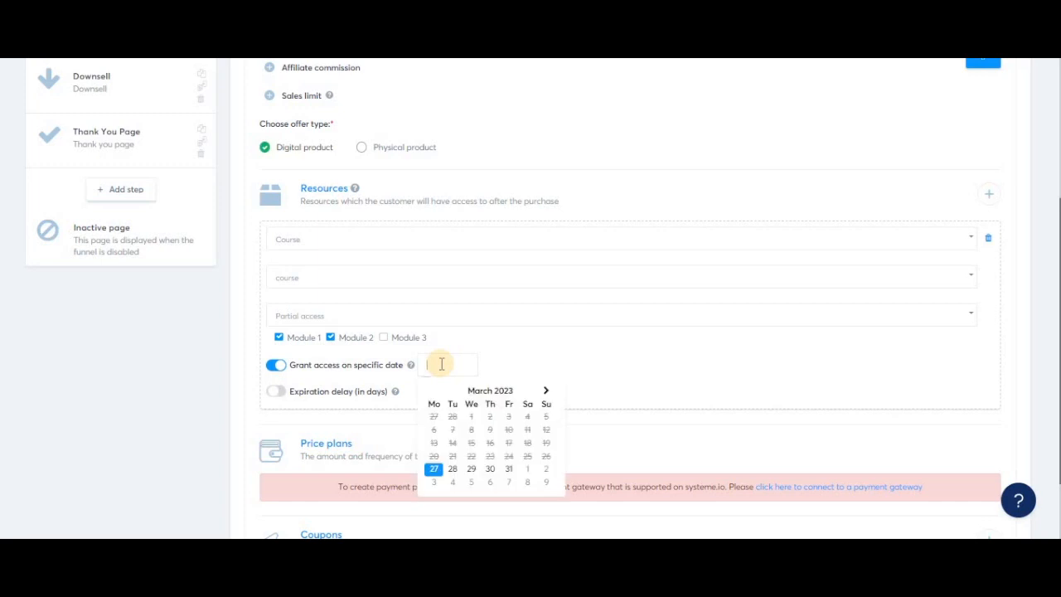
left_click(529, 469)
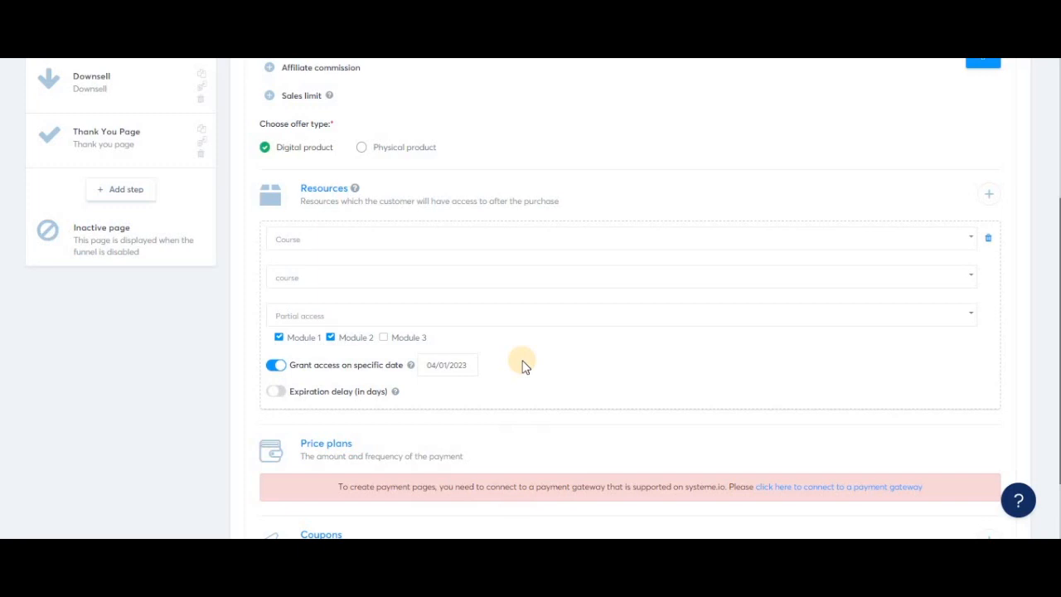
left_click(275, 393)
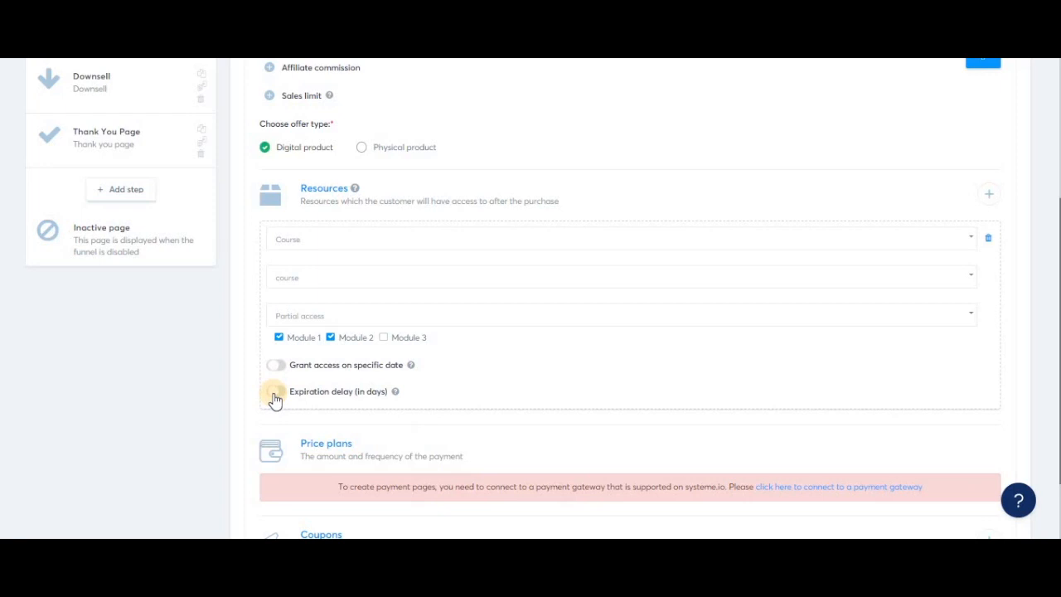
- Enable an expiration delay of 30 days for the course access
left_click(276, 395)
double_click(416, 391)
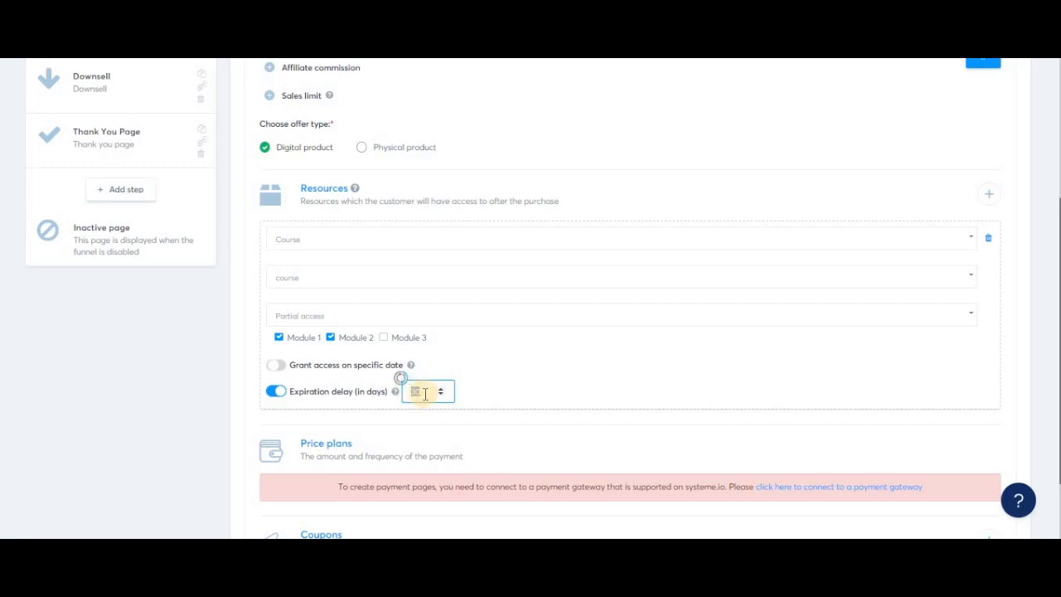
left_click(425, 394)
left_click_drag(425, 394, 403, 393)
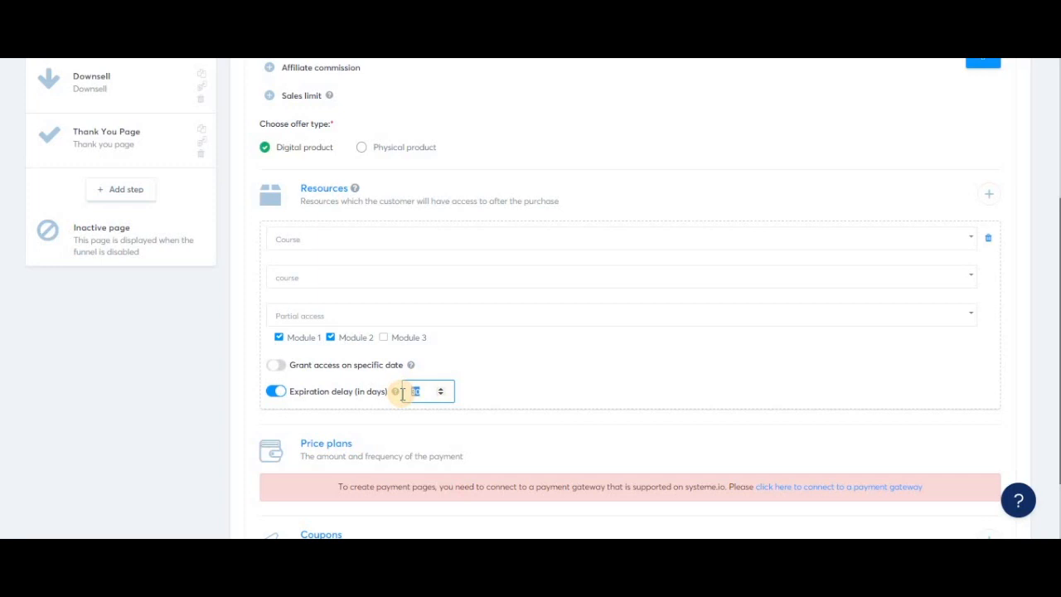
left_click(498, 390)
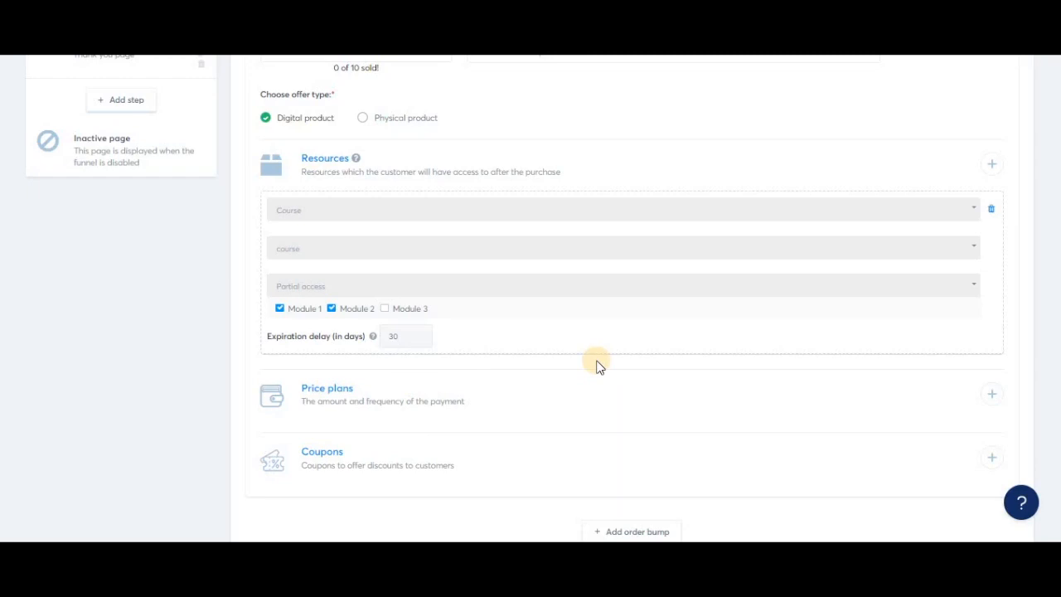
- Add a price plan to the order form, check the existing plans and start creating a new one
left_click(992, 397)
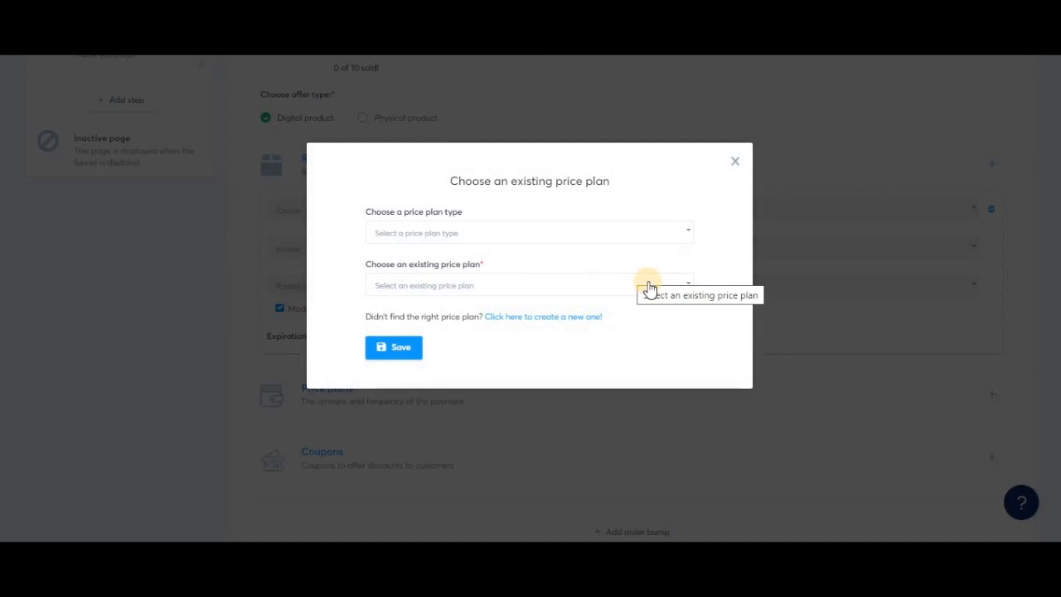
left_click(651, 289)
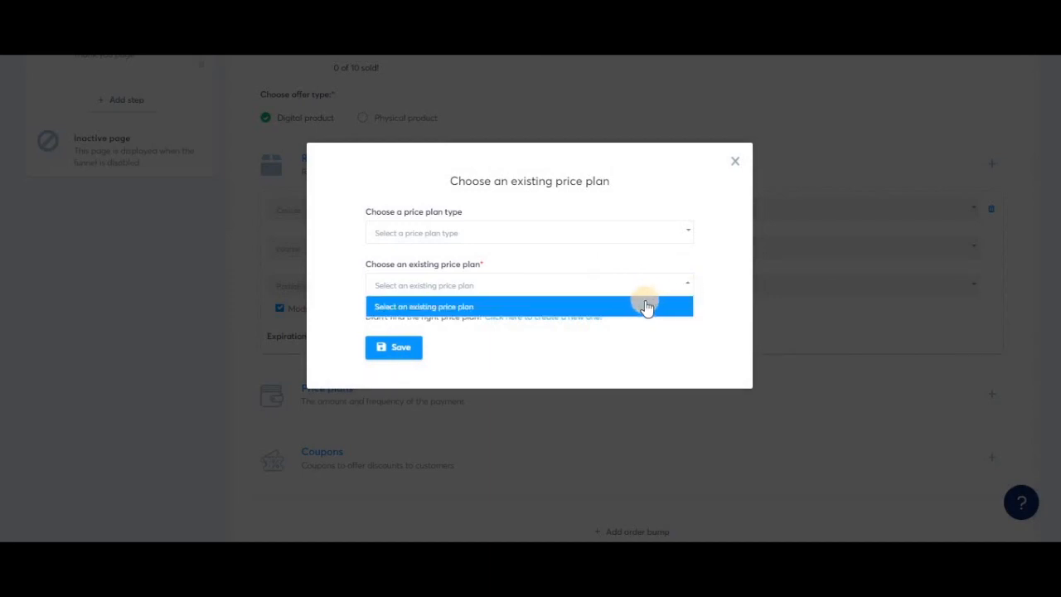
left_click(734, 296)
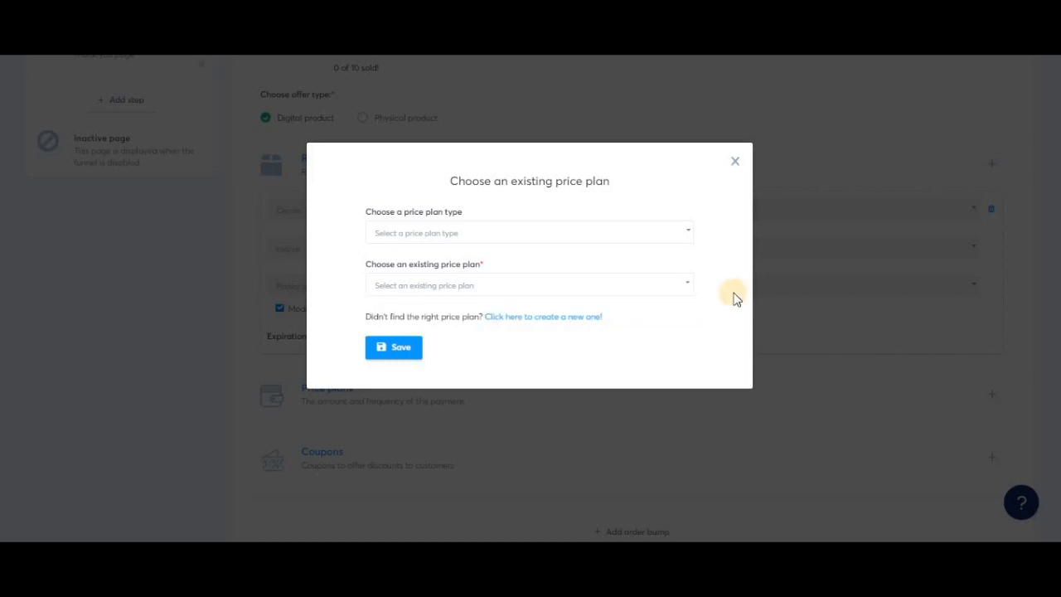
left_click(534, 319)
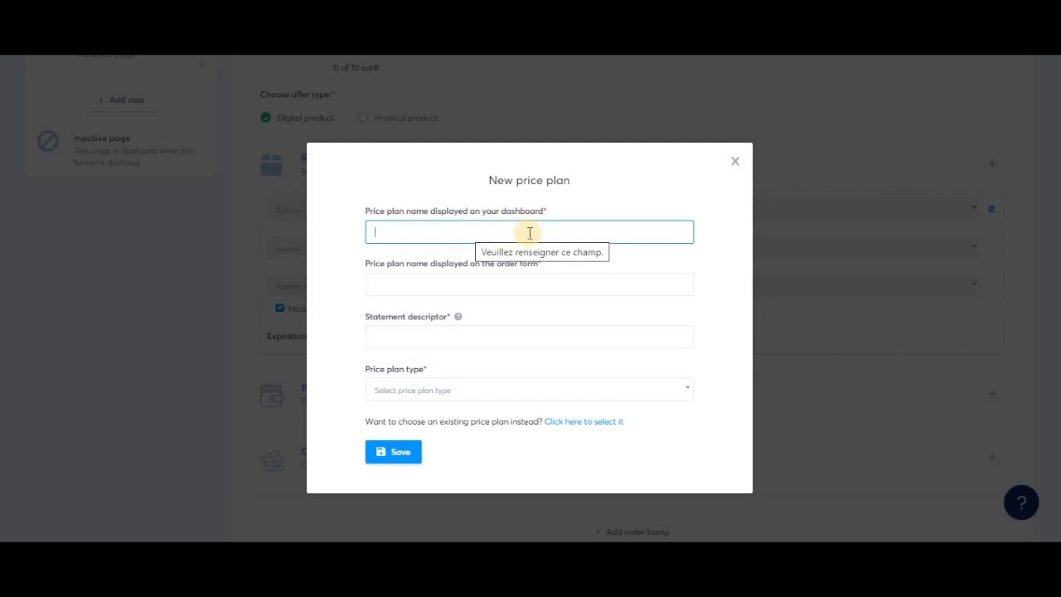
- Enter TEST as the new price plan's dashboard name, order form name and statement descriptor
left_click(505, 285)
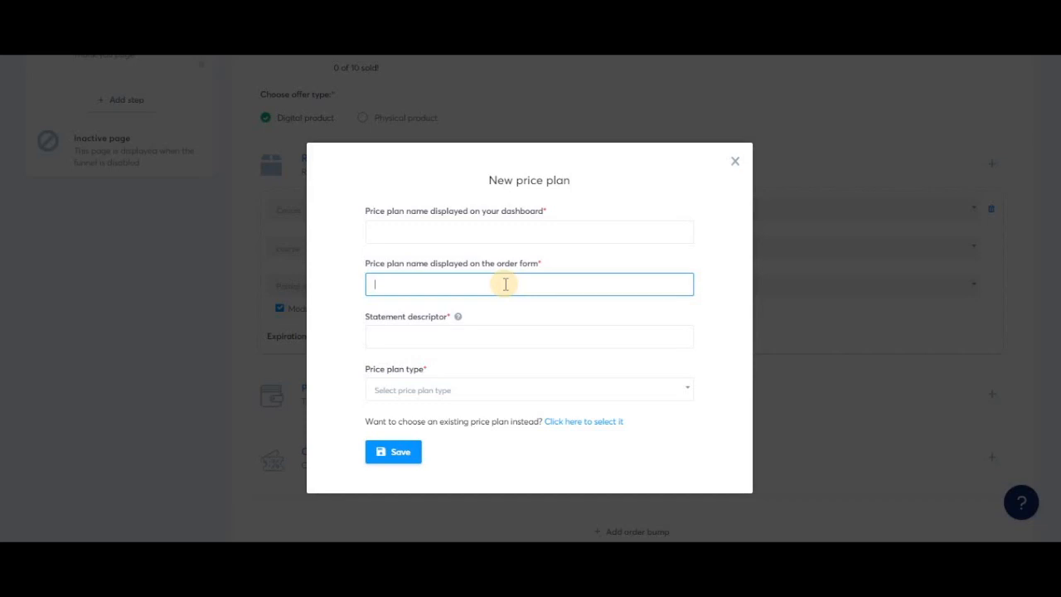
left_click(478, 328)
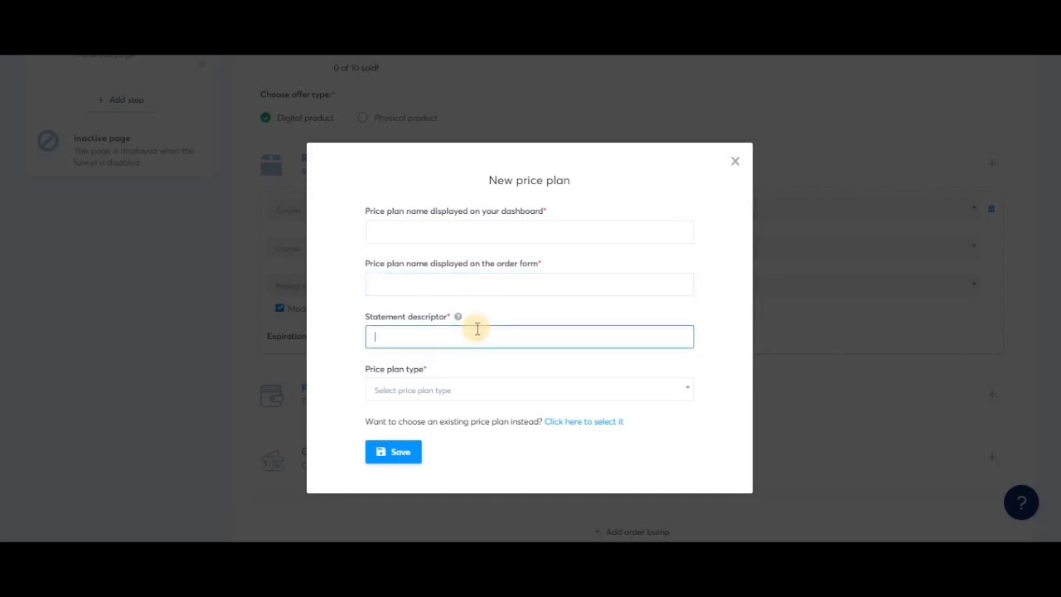
left_click(543, 400)
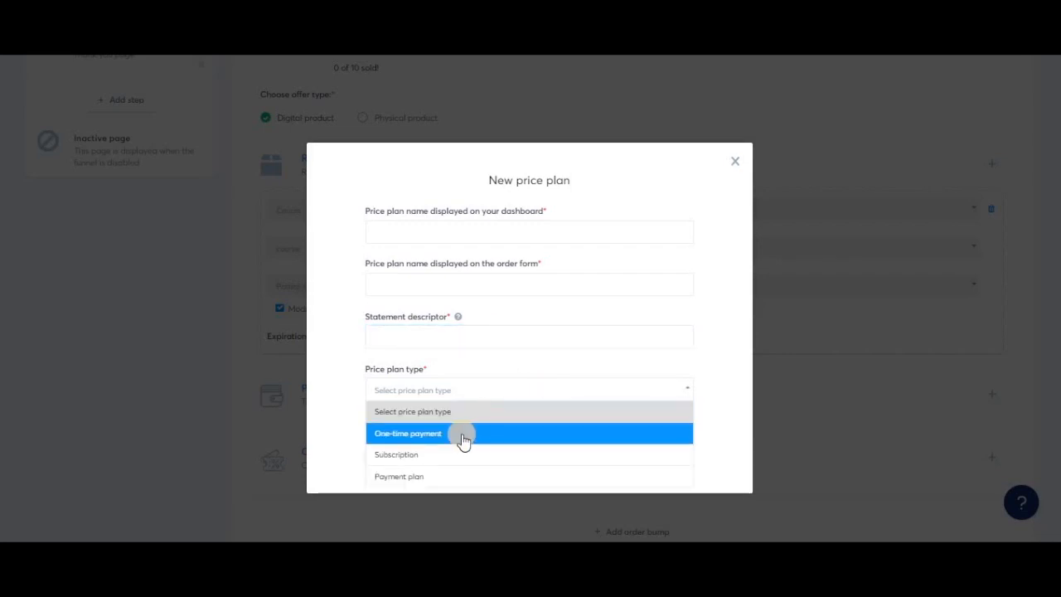
left_click(419, 233)
type("TEST")
key("Tab")
type("TEST")
key("Tab")
type("IEST")
- Try out One-time payment as the price plan type with a payment amount of €100
left_click(477, 391)
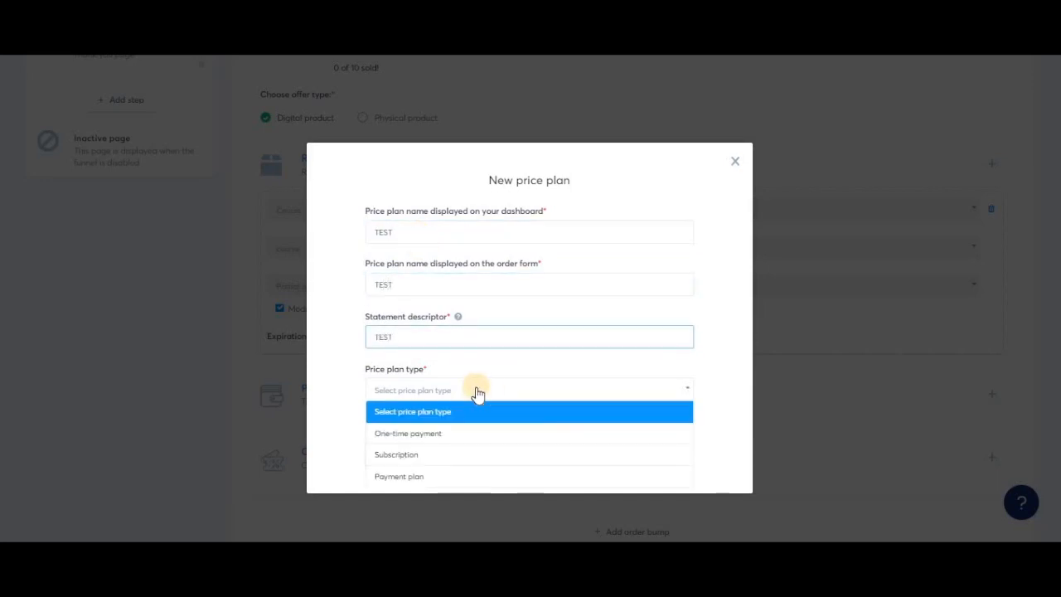
left_click(465, 435)
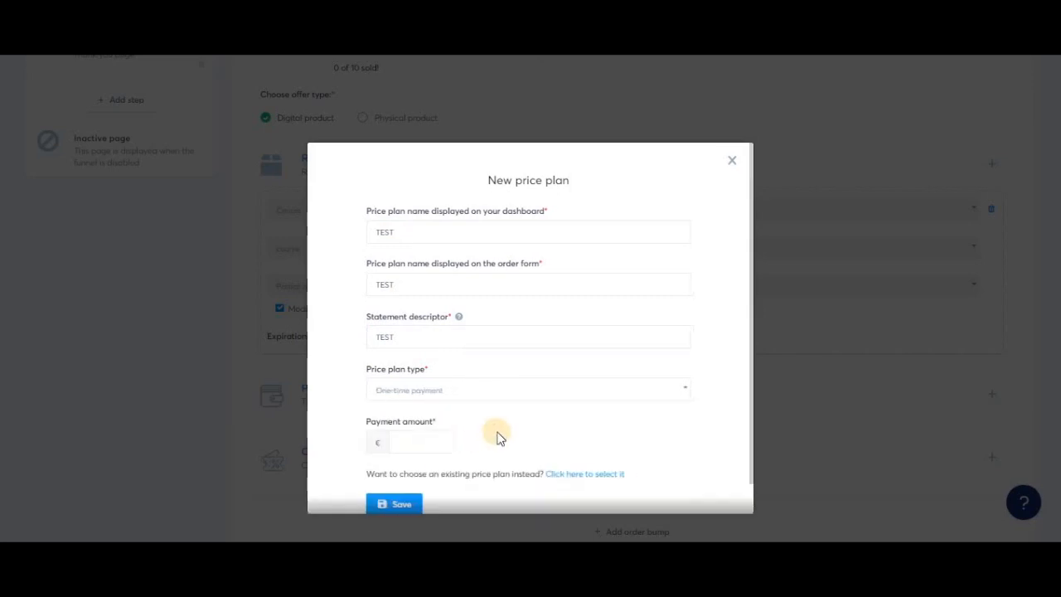
scroll(500, 437, "down", 1)
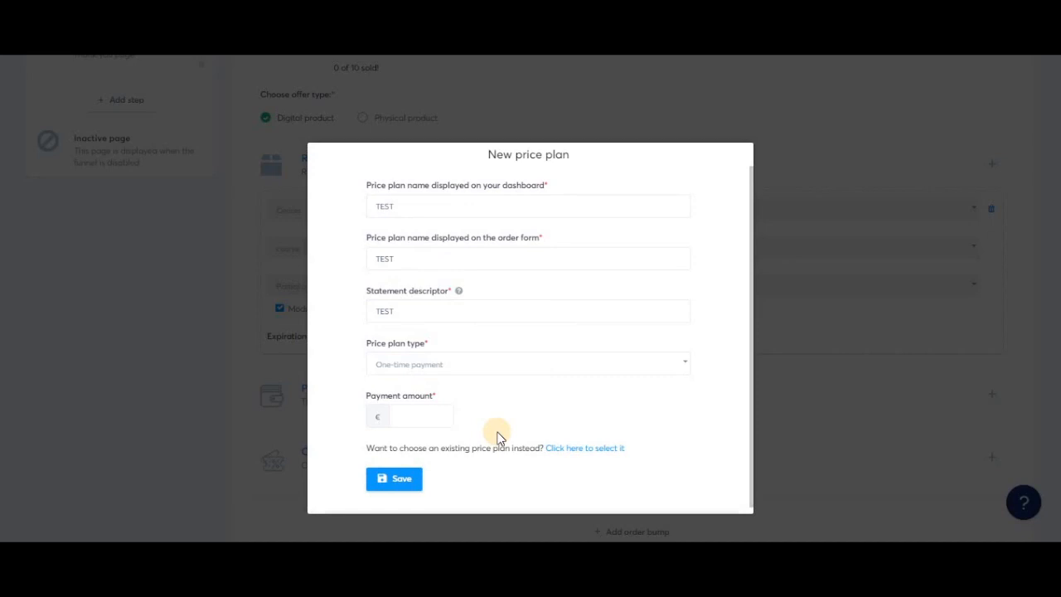
left_click(421, 419)
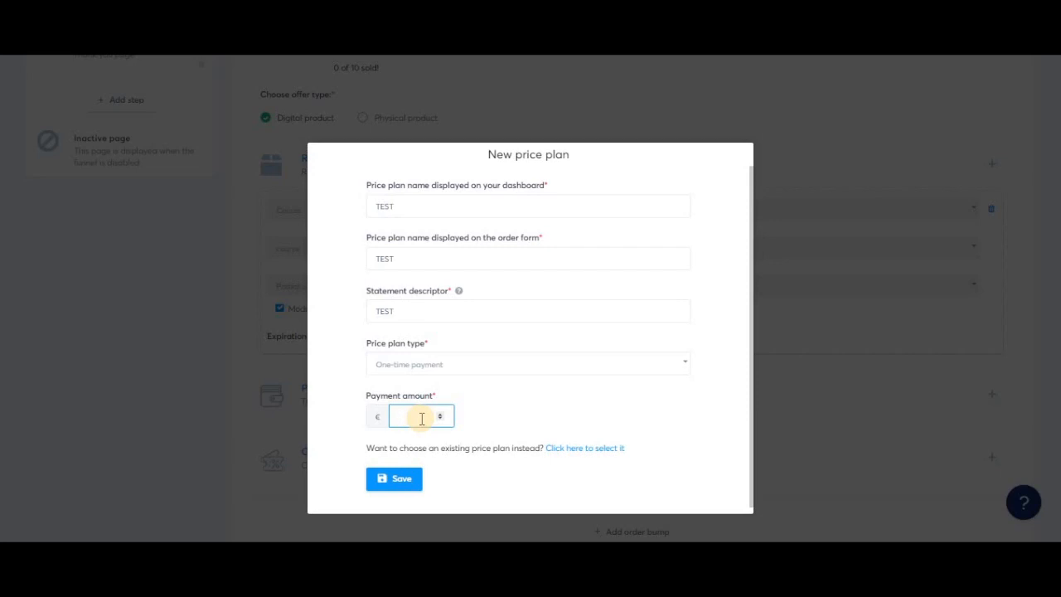
type("100")
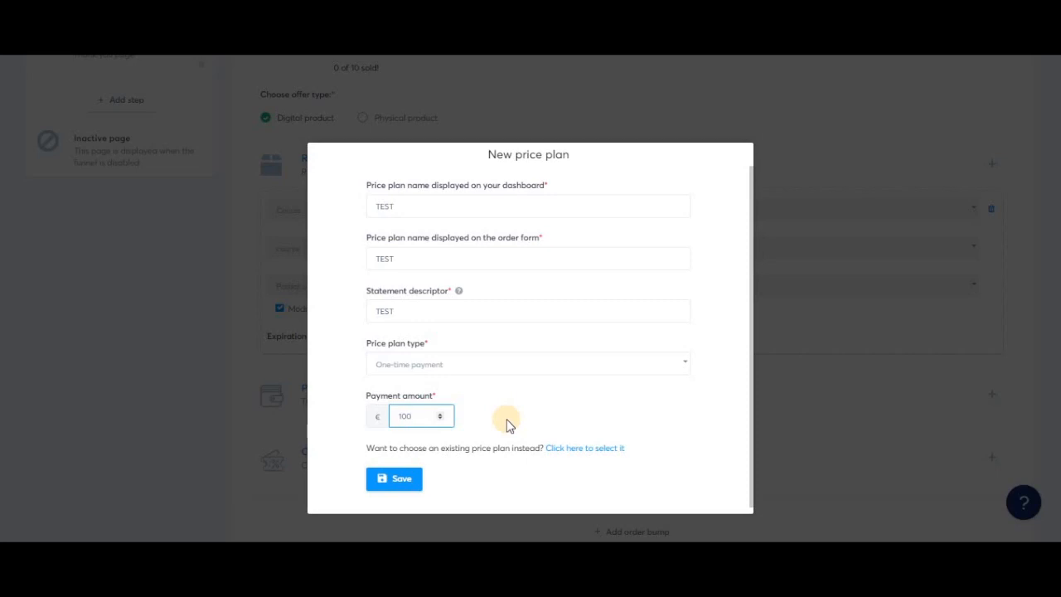
- Set the price plan type to Subscription, with customers paying €10 each 1 month
left_click(478, 370)
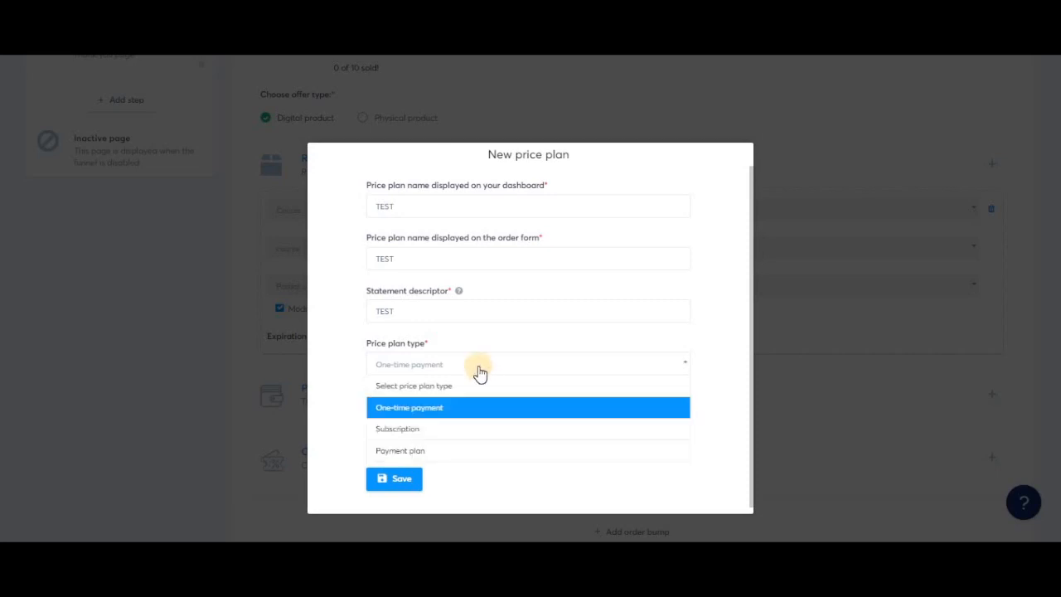
left_click(457, 429)
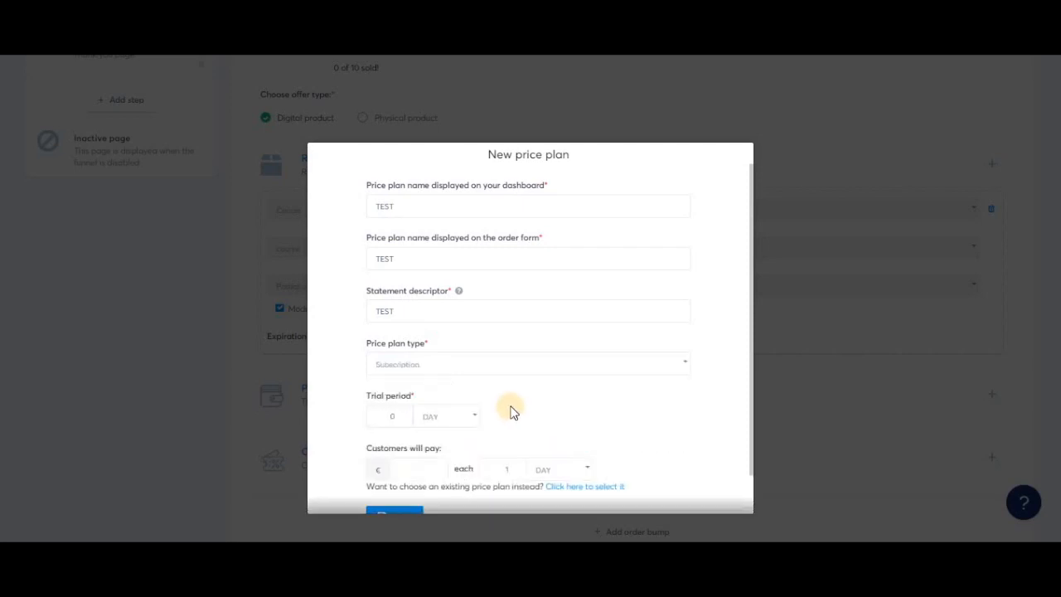
scroll(511, 412, "down", 2)
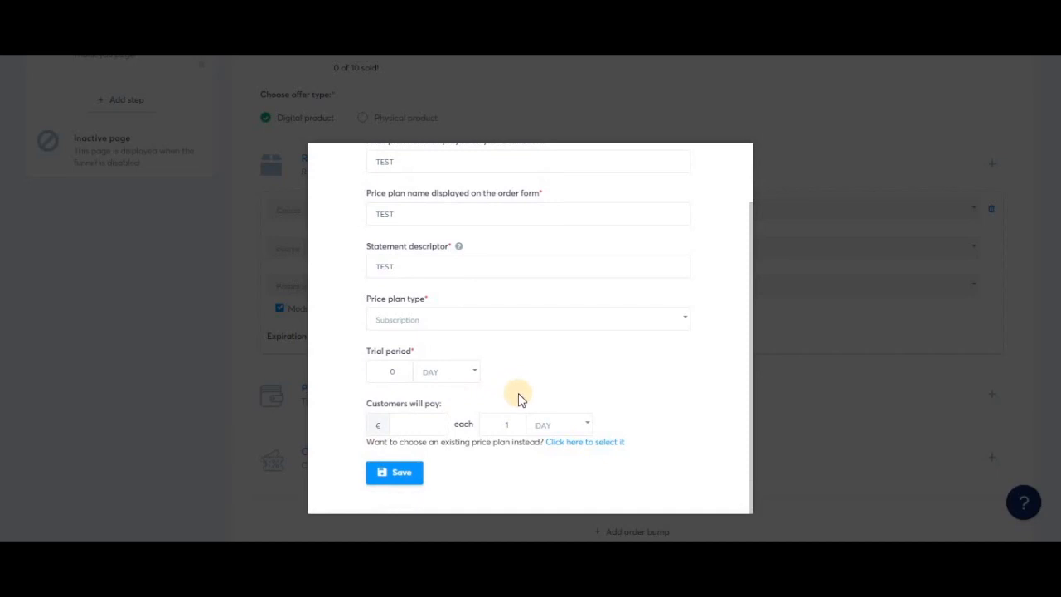
left_click(407, 426)
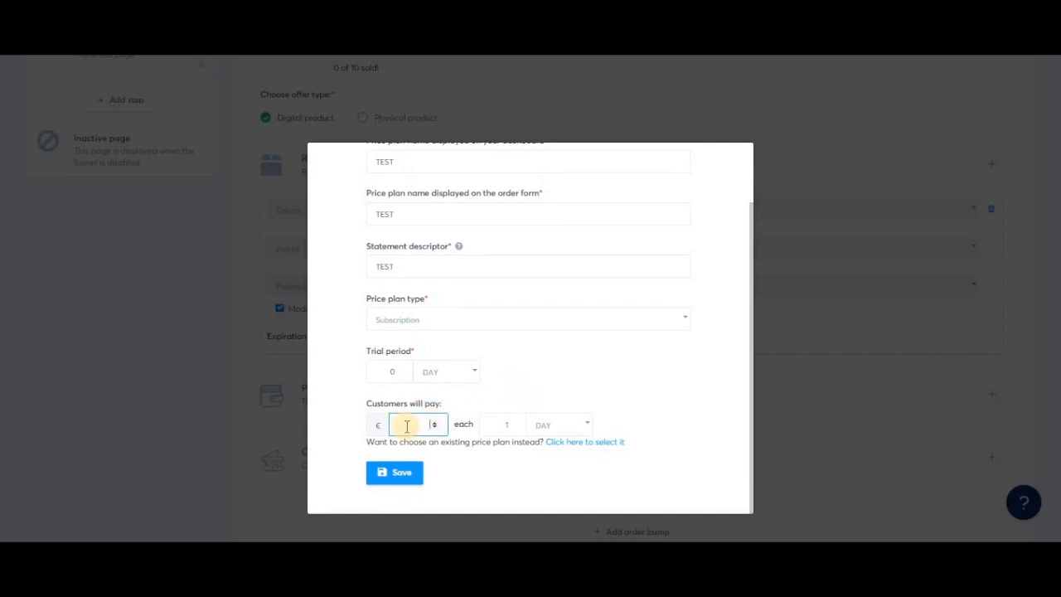
type("10")
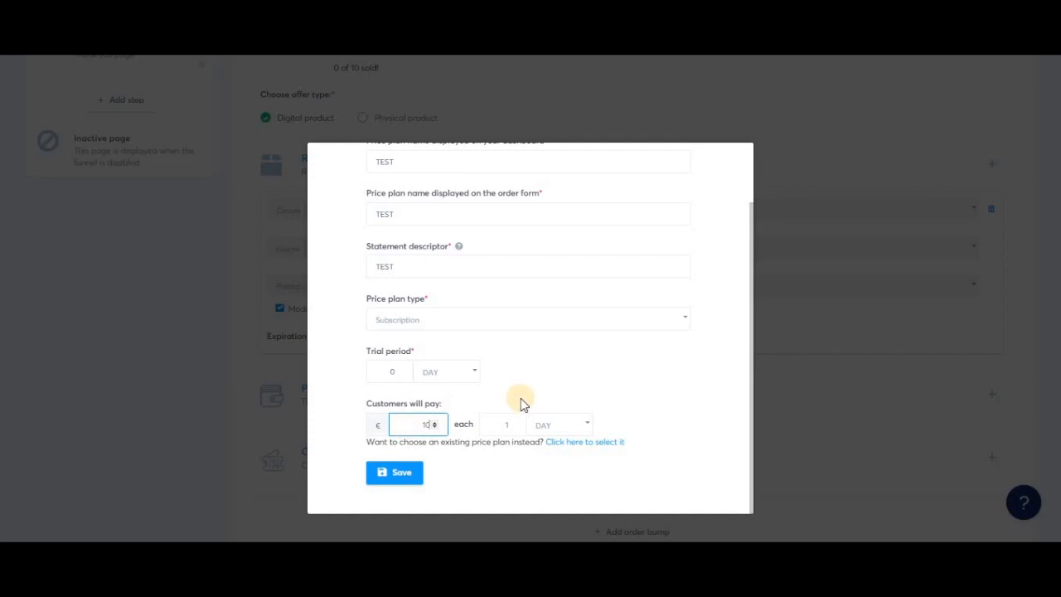
left_click(567, 428)
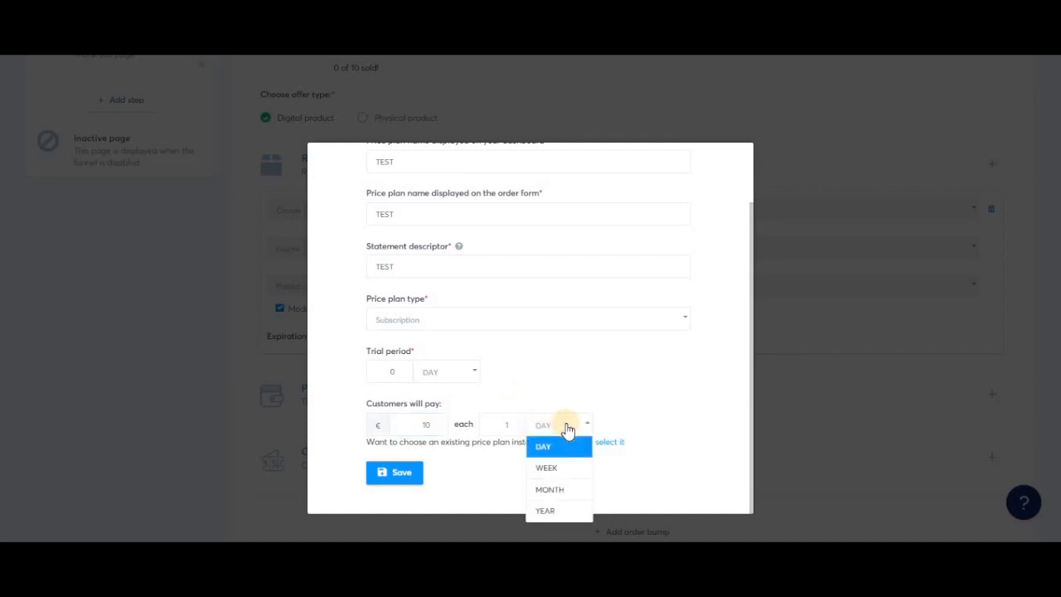
left_click(569, 496)
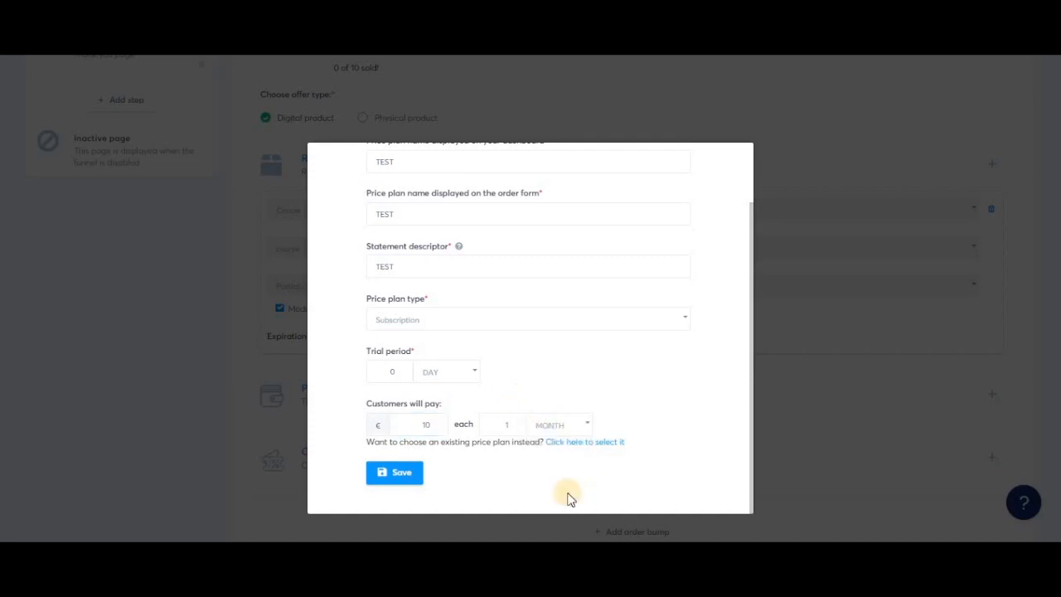
- Set the trial period of the subscription price plan to 15 days
left_click(504, 424)
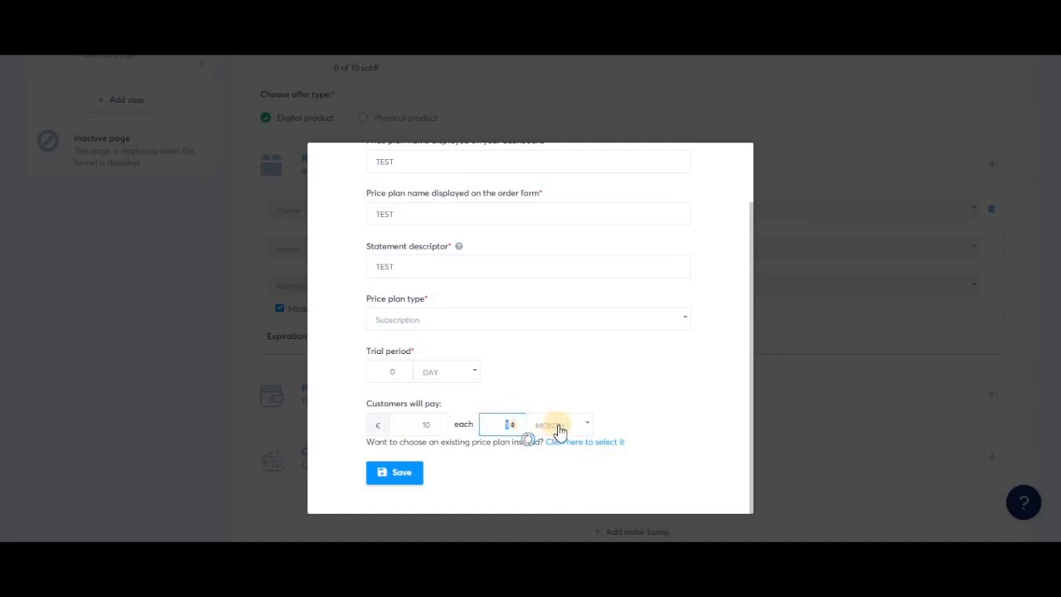
left_click(540, 390)
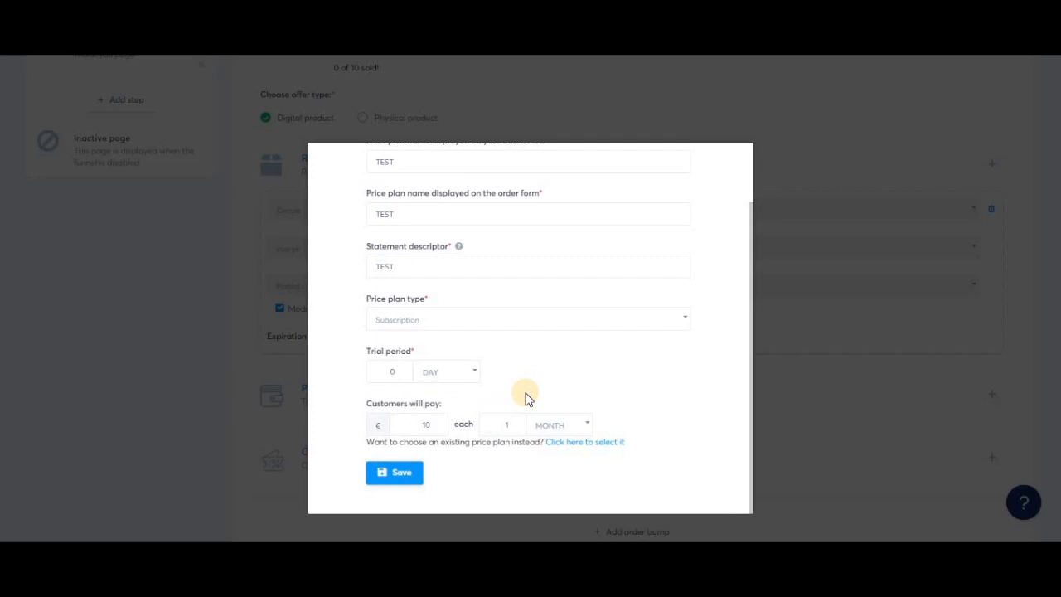
left_click(384, 370)
left_click(432, 373)
type("15")
left_click(557, 379)
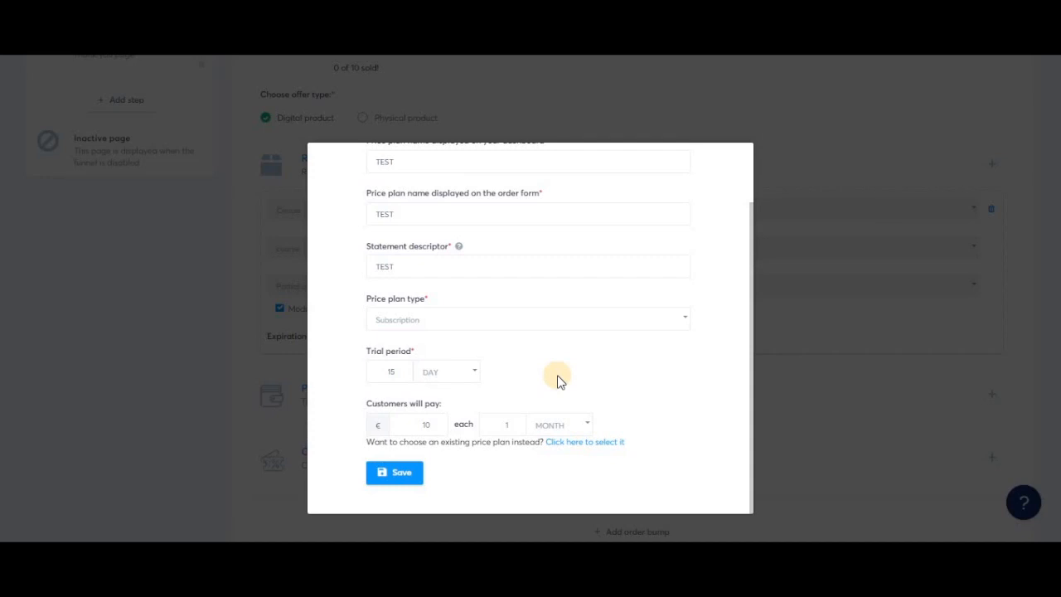
double_click(428, 423)
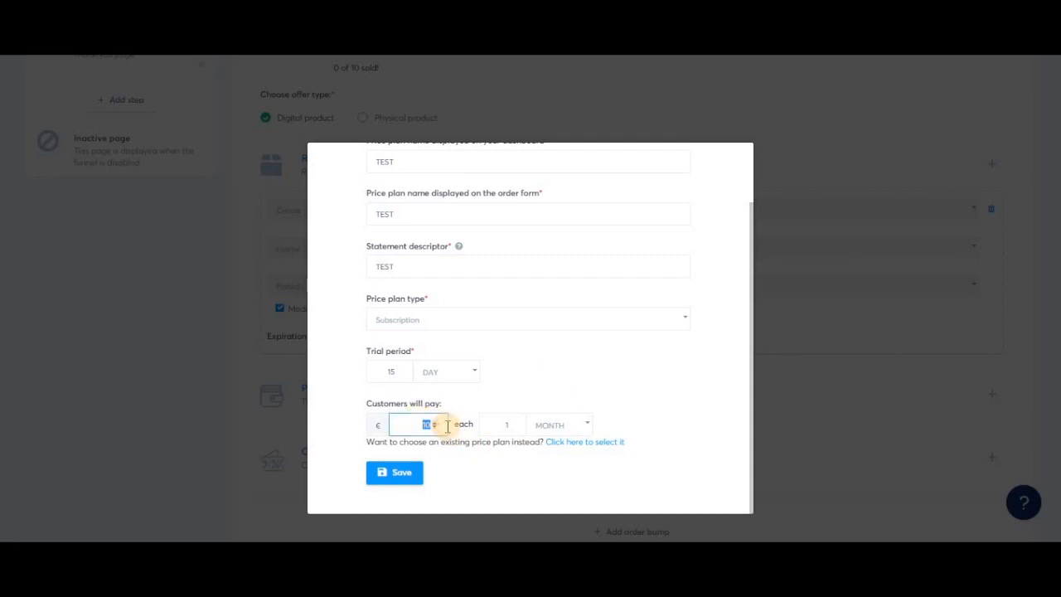
left_click(523, 386)
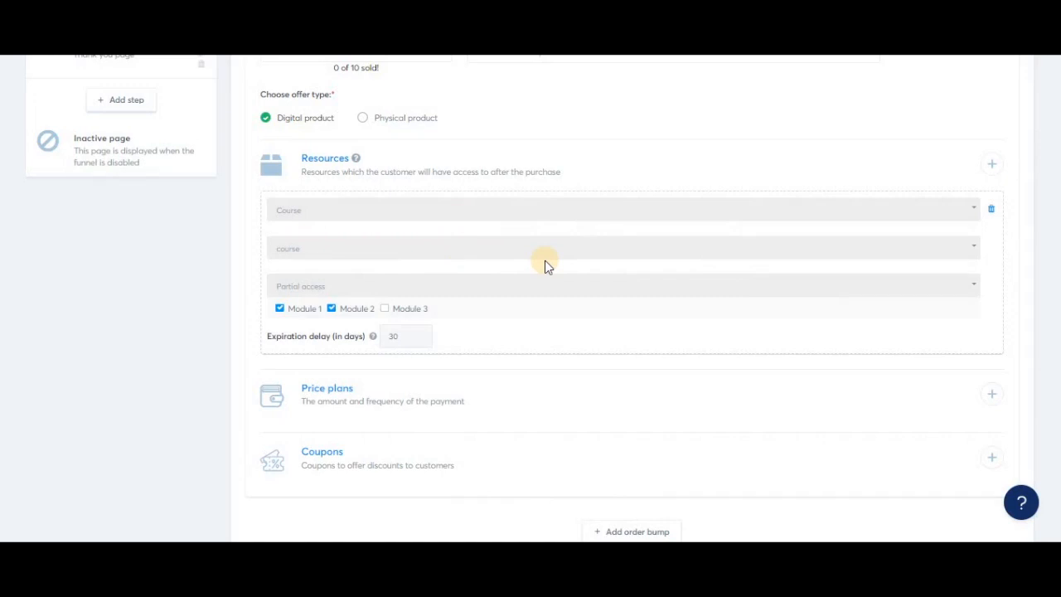
- Start a new price plan of type Payment plan, with customers paying €10 each 1 month
left_click(993, 395)
left_click(564, 320)
left_click(448, 392)
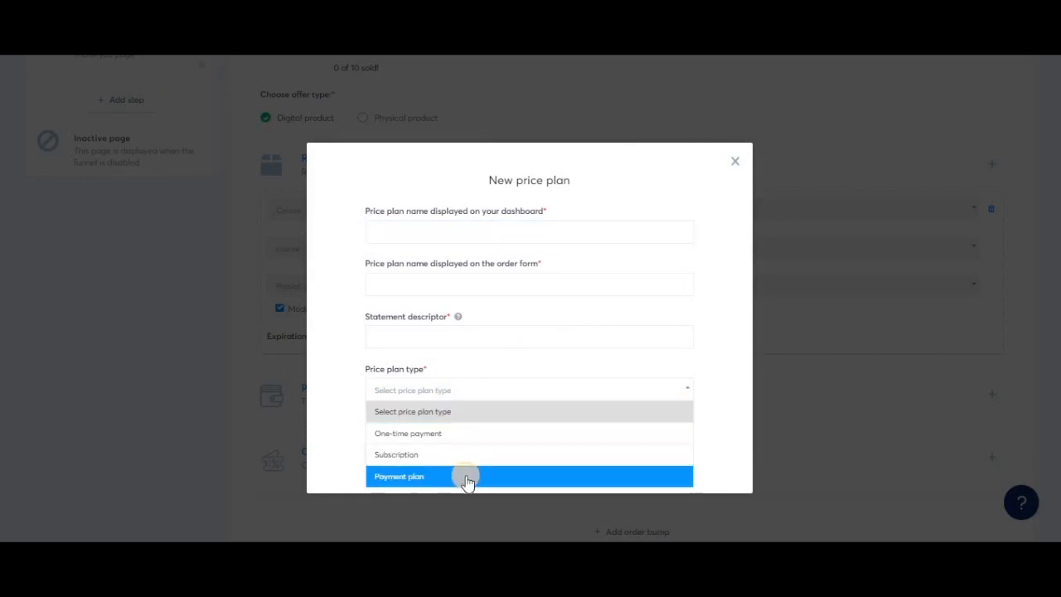
left_click(469, 478)
scroll(557, 422, "down", 2)
left_click(419, 373)
type("10")
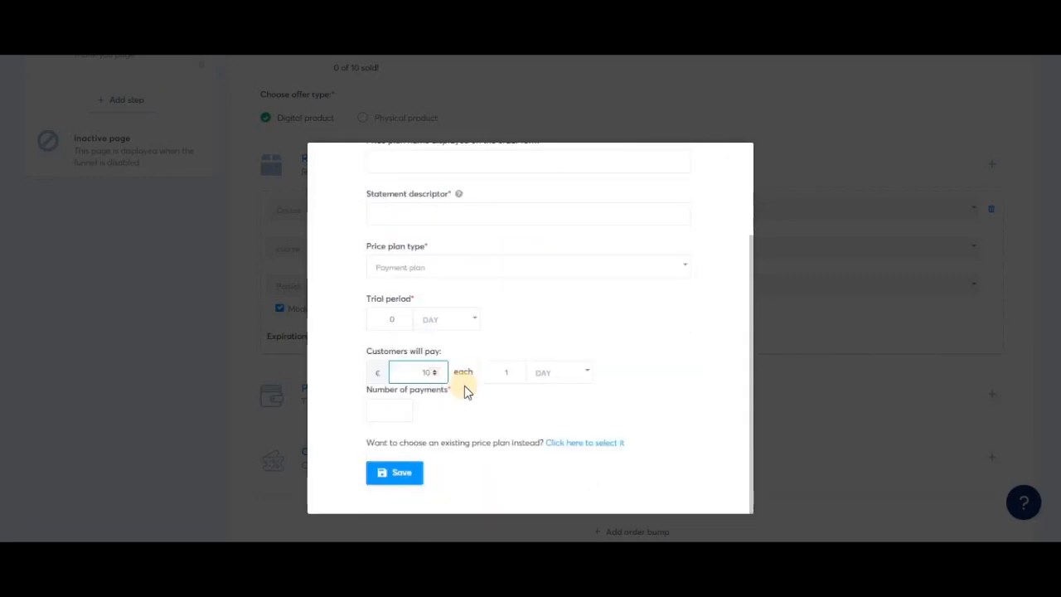
left_click(552, 375)
left_click(569, 439)
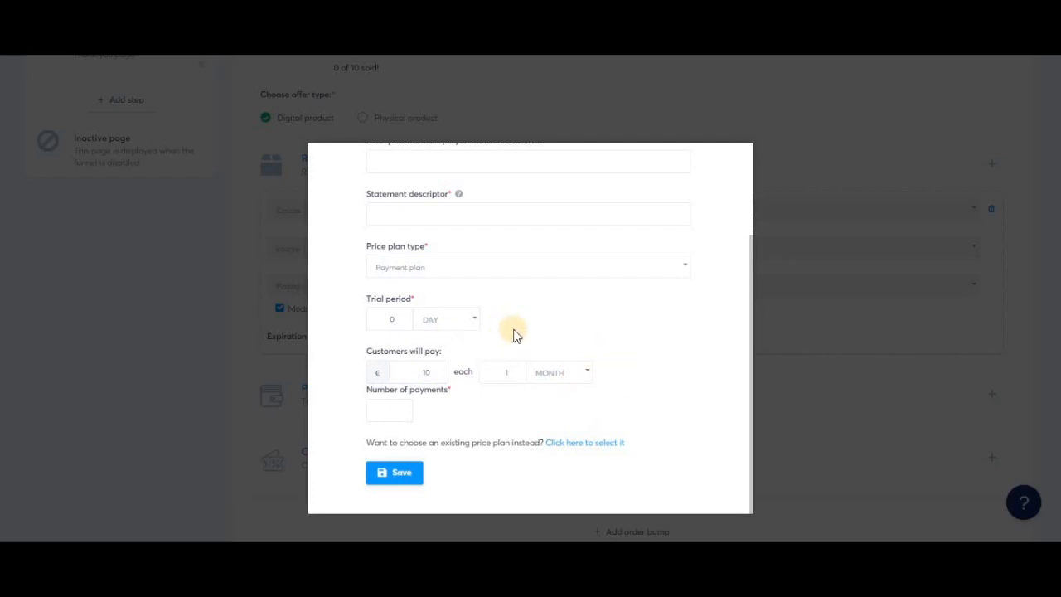
- Set the payment plan's number of payments to 5
left_click(383, 405)
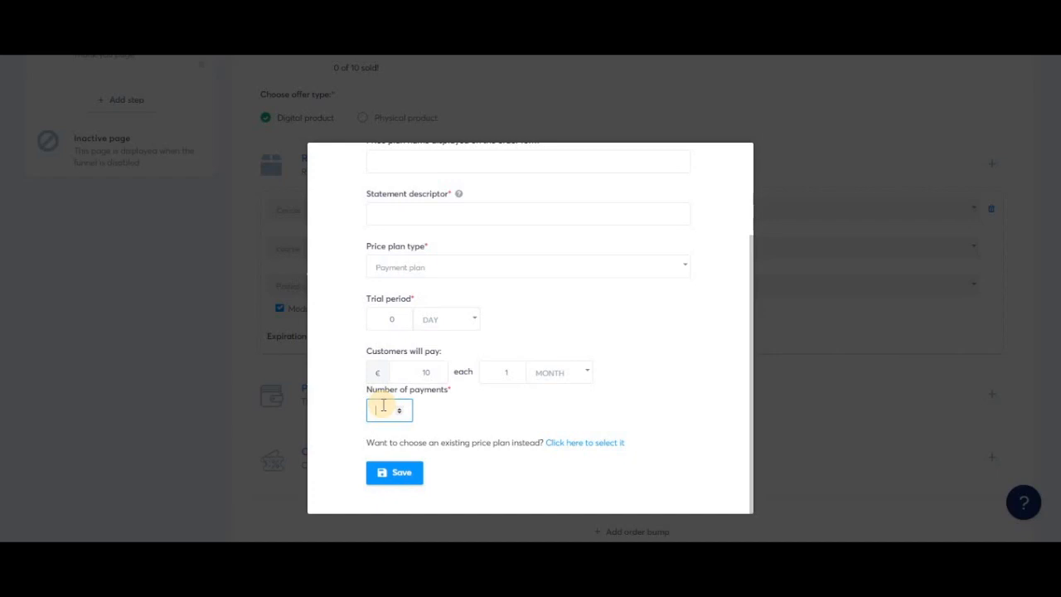
type("5")
left_click(452, 417)
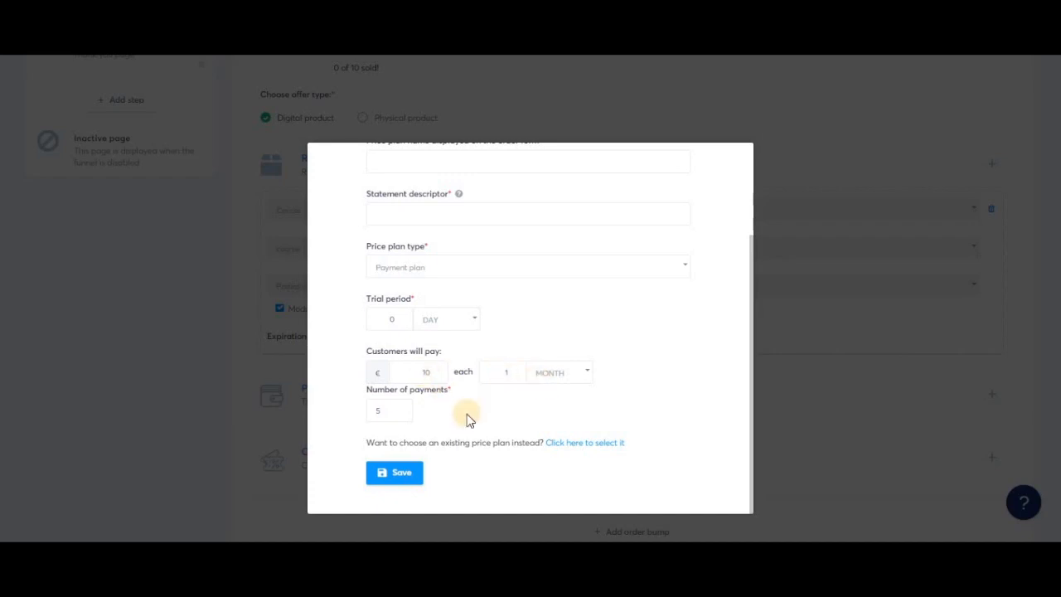
scroll(587, 334, "up", 2)
scroll(531, 330, "down", 2)
- Switch the new price plan to One-time payment with a payment amount of €10 and try to save it
left_click(510, 267)
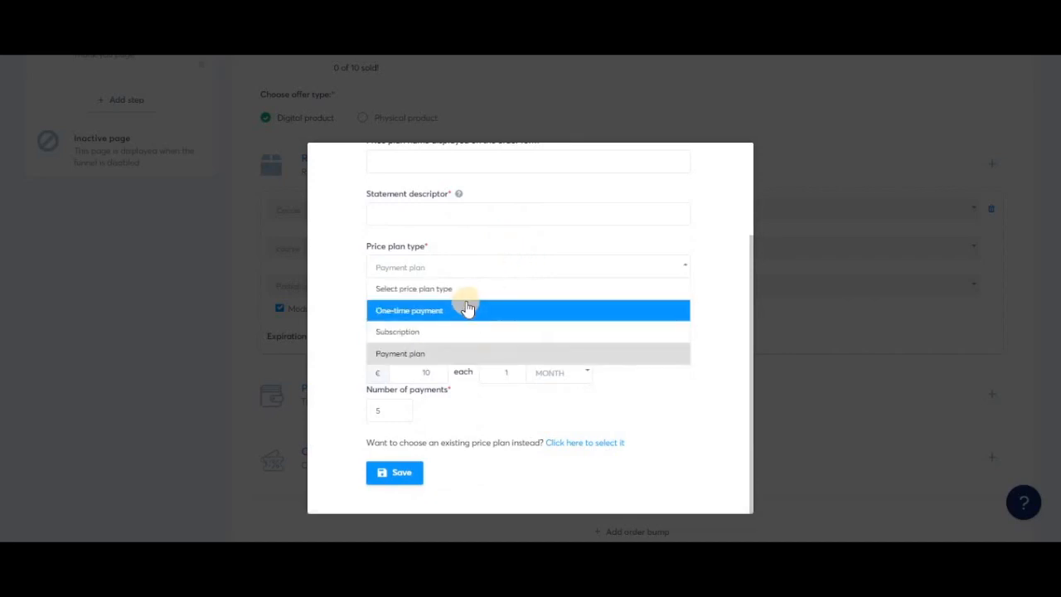
left_click(467, 308)
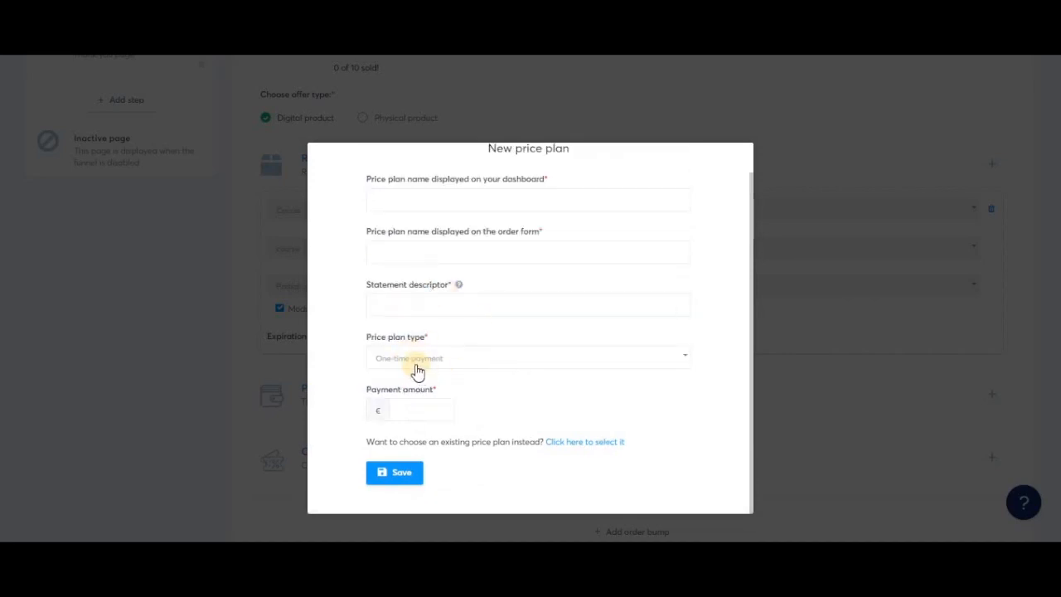
left_click(405, 411)
type("10")
left_click(403, 481)
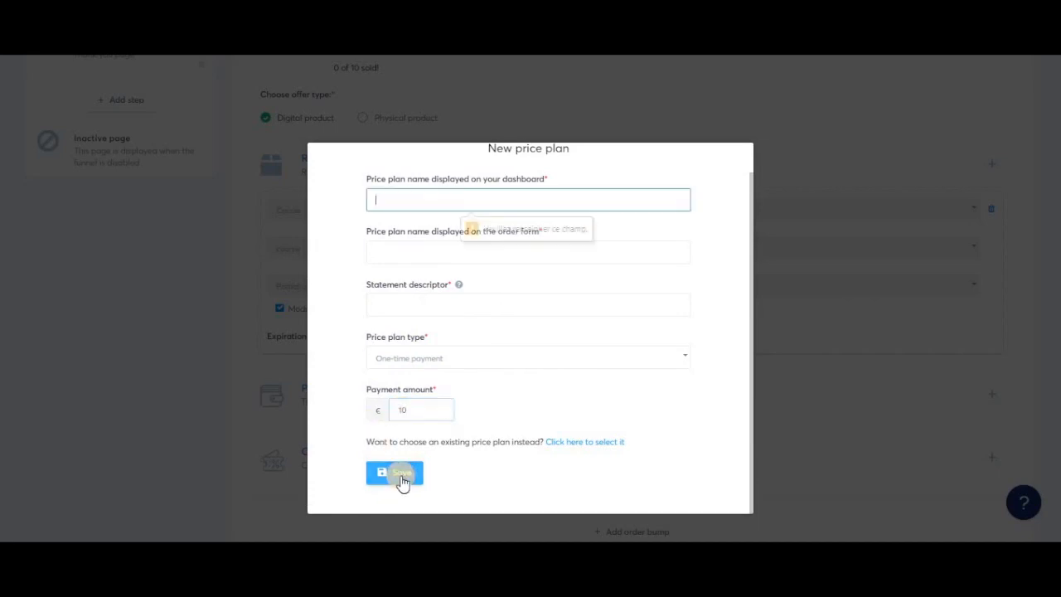
- Enter TEST as the price plan's dashboard name, order form name and statement descriptor, and save the plan
type("TEST")
key("Tab")
type("TEST")
key("Tab")
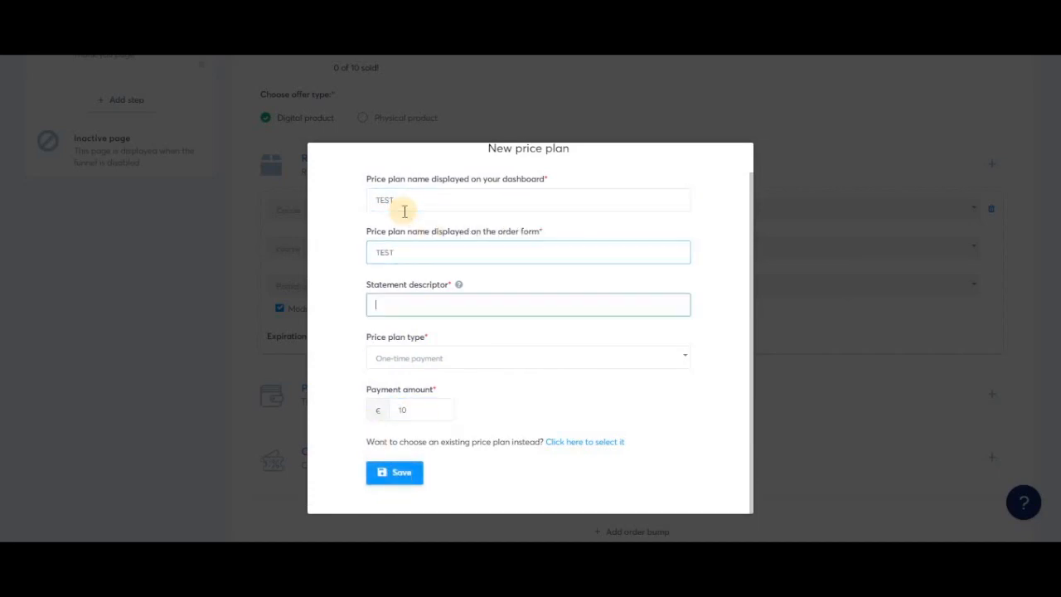
type("TEST")
left_click(393, 471)
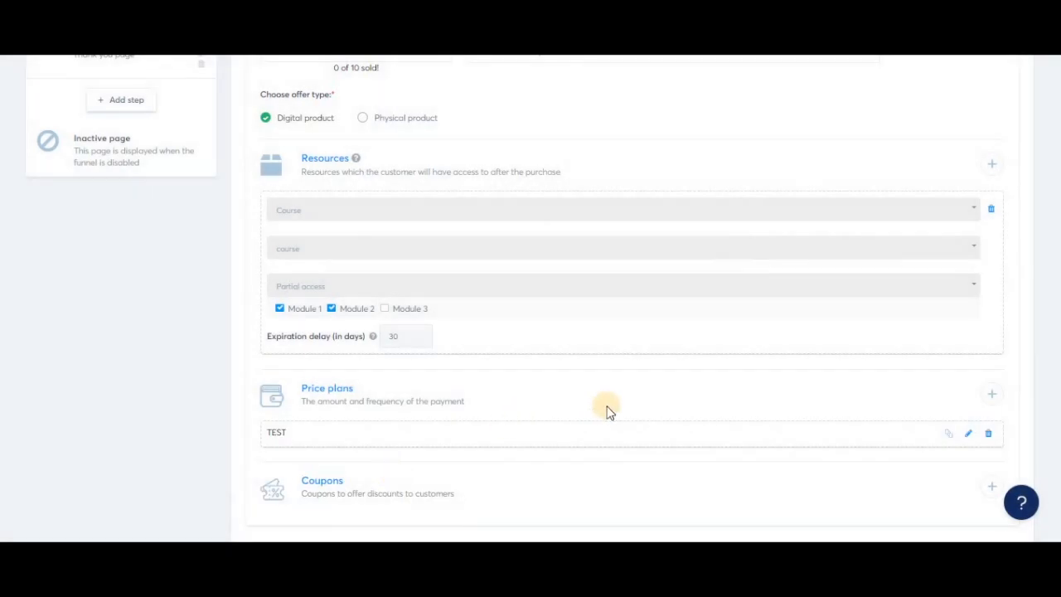
- Save the Order Form funnel step and open its page for editing in a separate browser tab
scroll(608, 412, "up", 5)
left_click(987, 217)
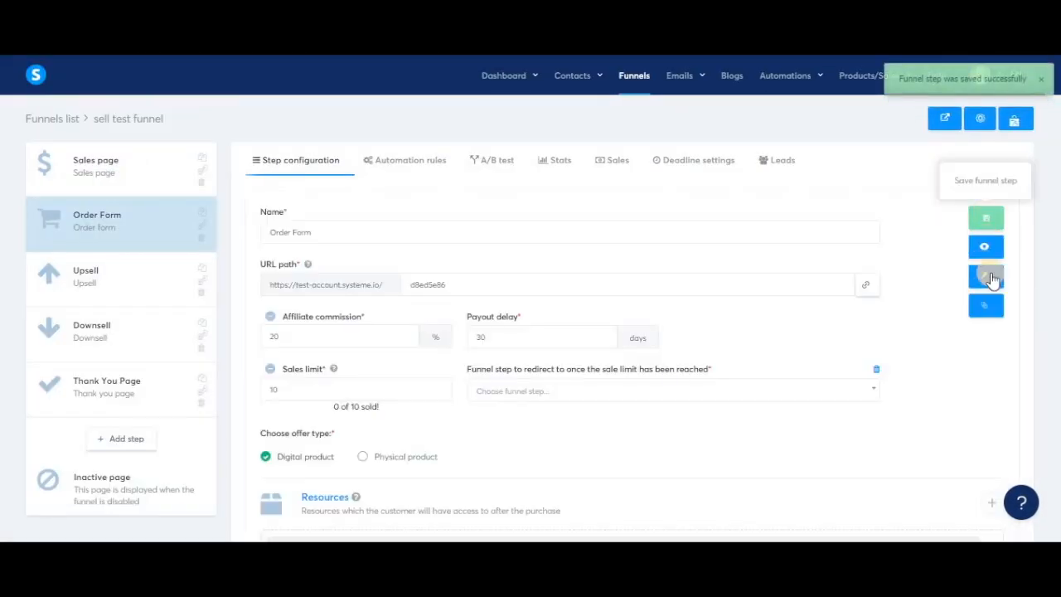
right_click(987, 282)
left_click(953, 287)
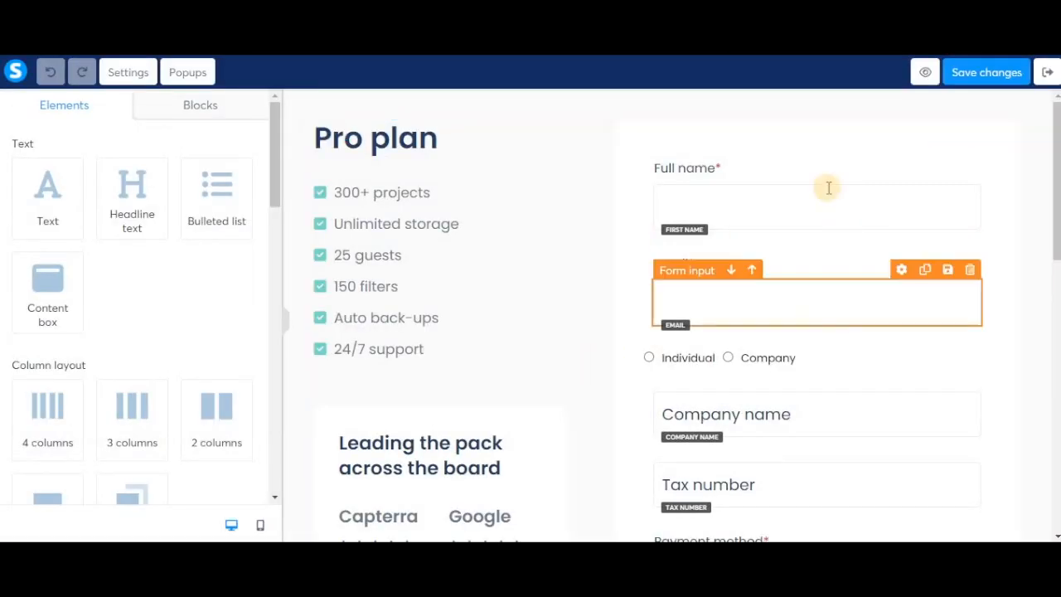
- Examine the order form's input fields, payment methods, offer price and payment button in the page editor
scroll(808, 376, "down", 3)
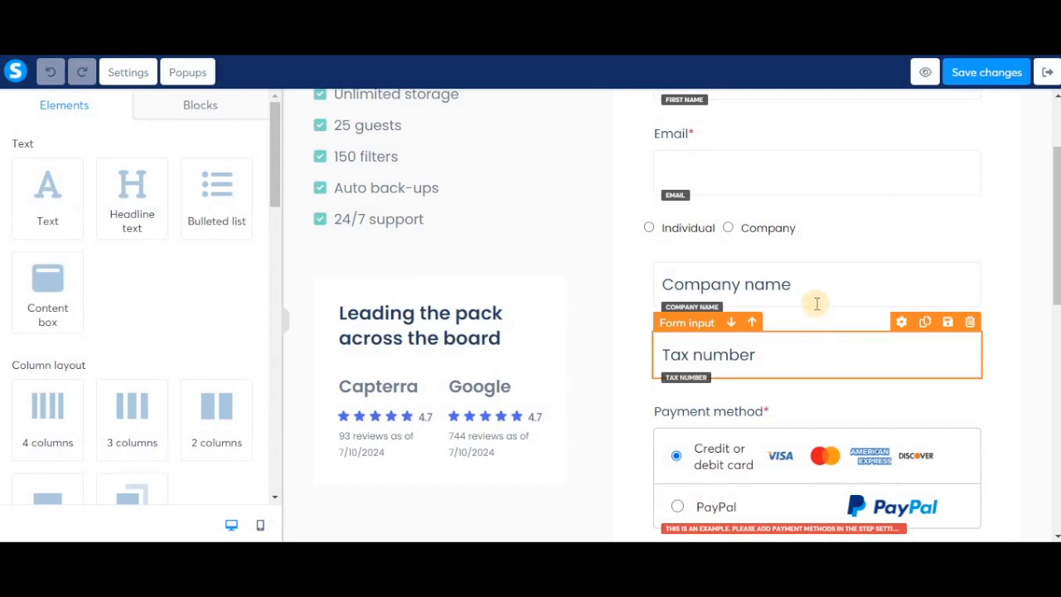
scroll(812, 365, "down", 4)
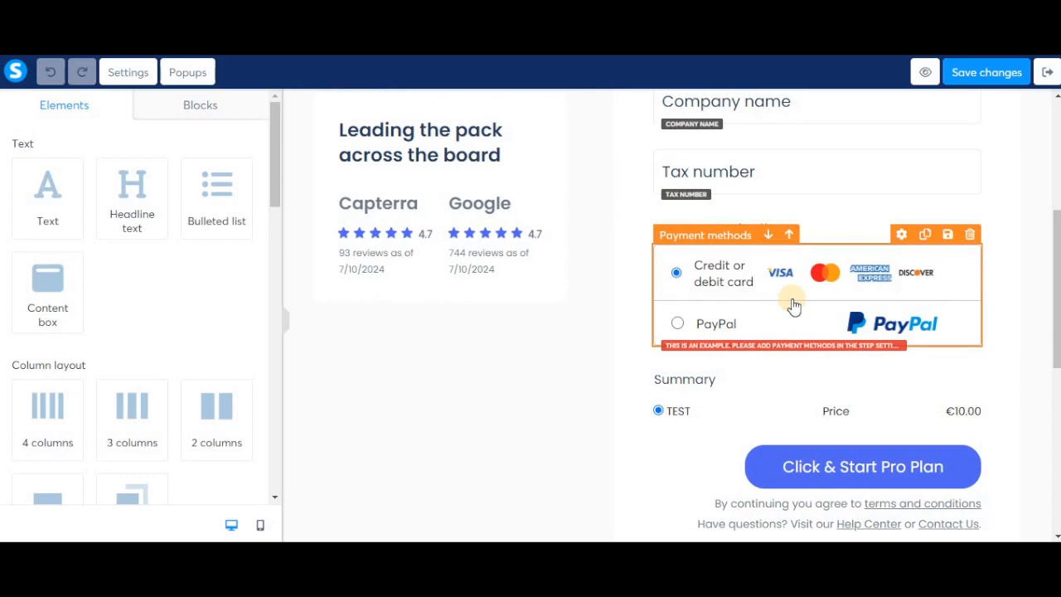
scroll(736, 419, "down", 1)
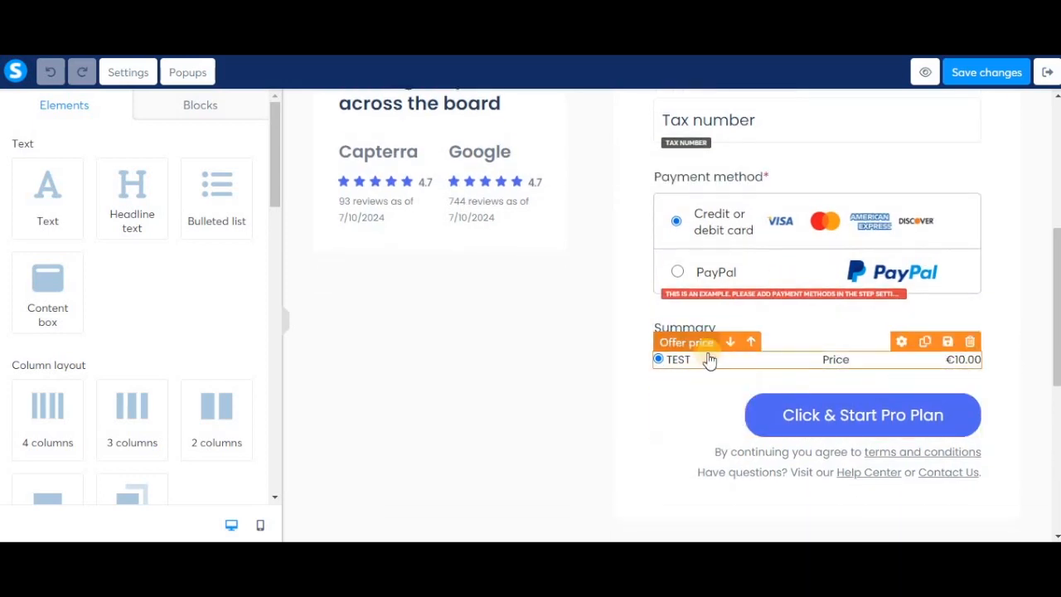
left_click(796, 413)
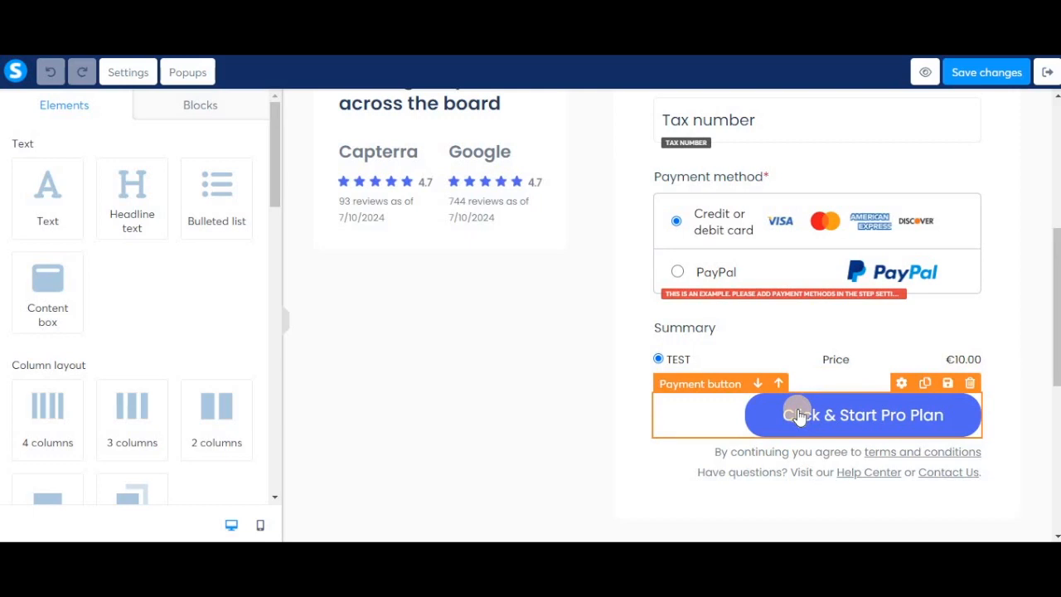
left_click(797, 415)
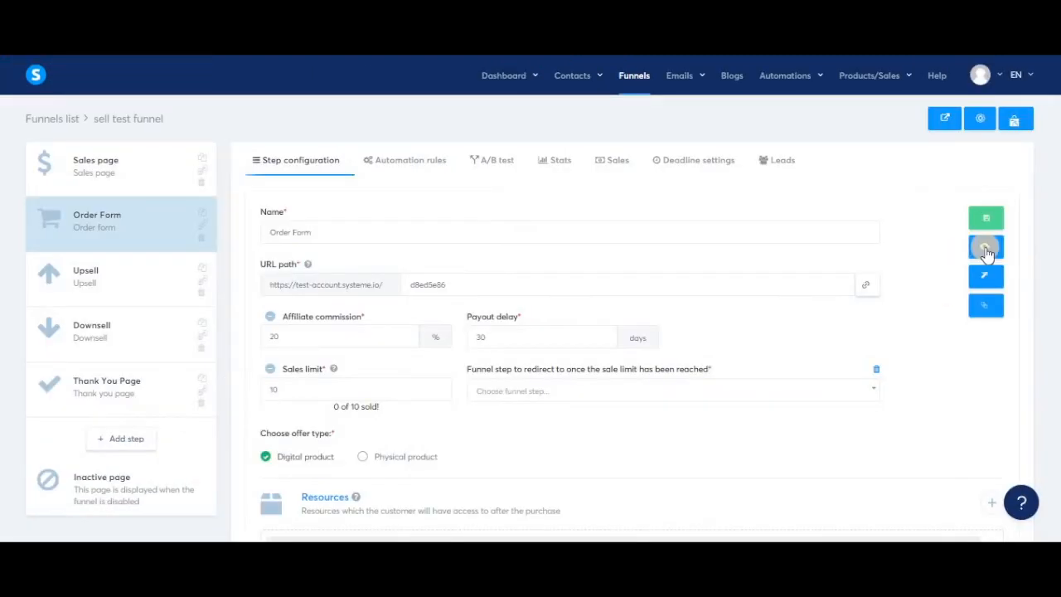
- Preview the order form page from the funnel step and check its payment method and price summary
left_click(988, 249)
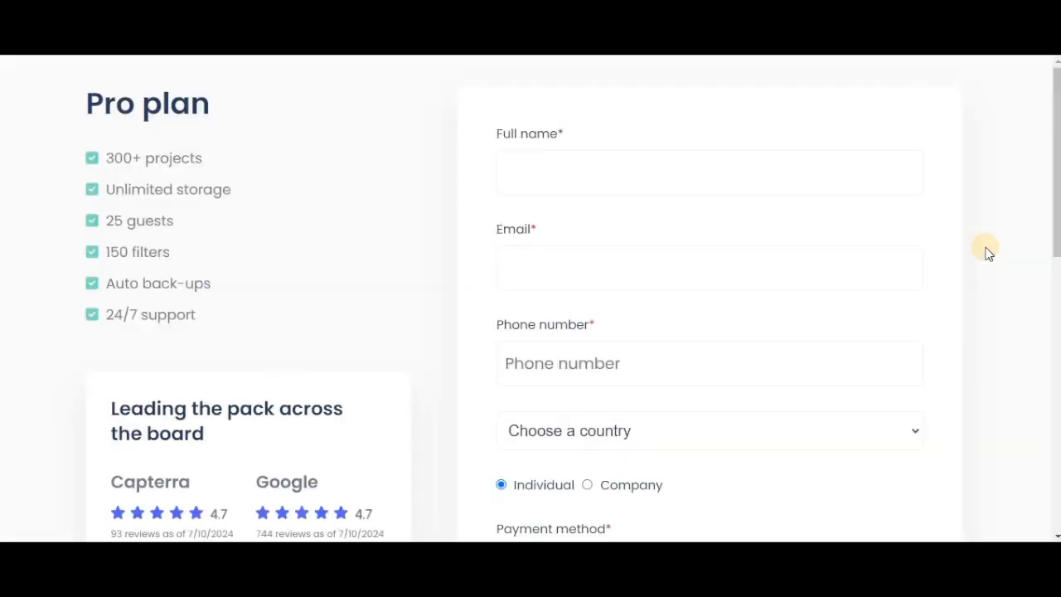
scroll(693, 357, "down", 4)
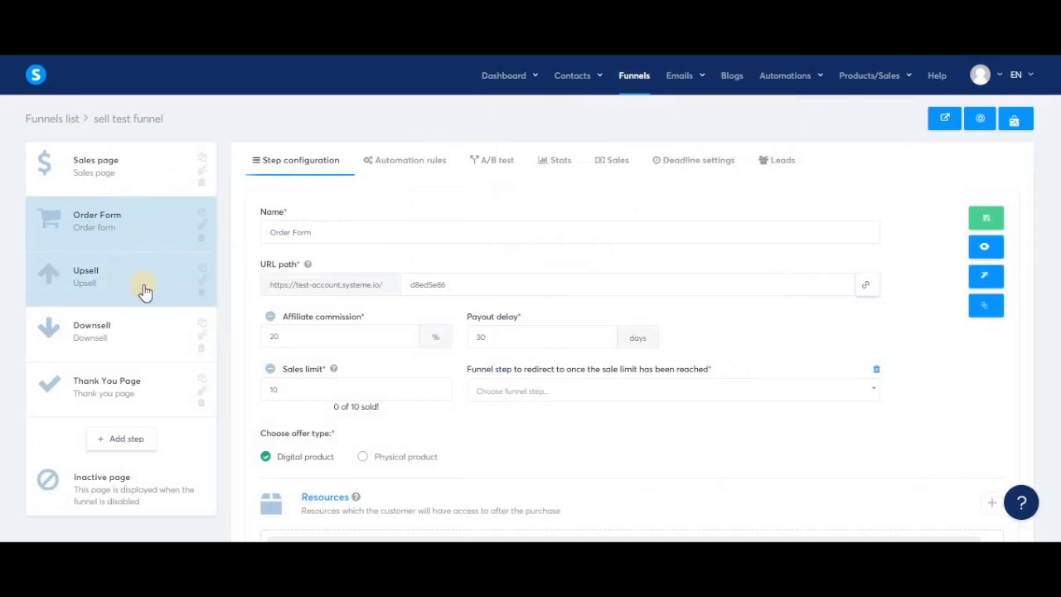
left_click(129, 286)
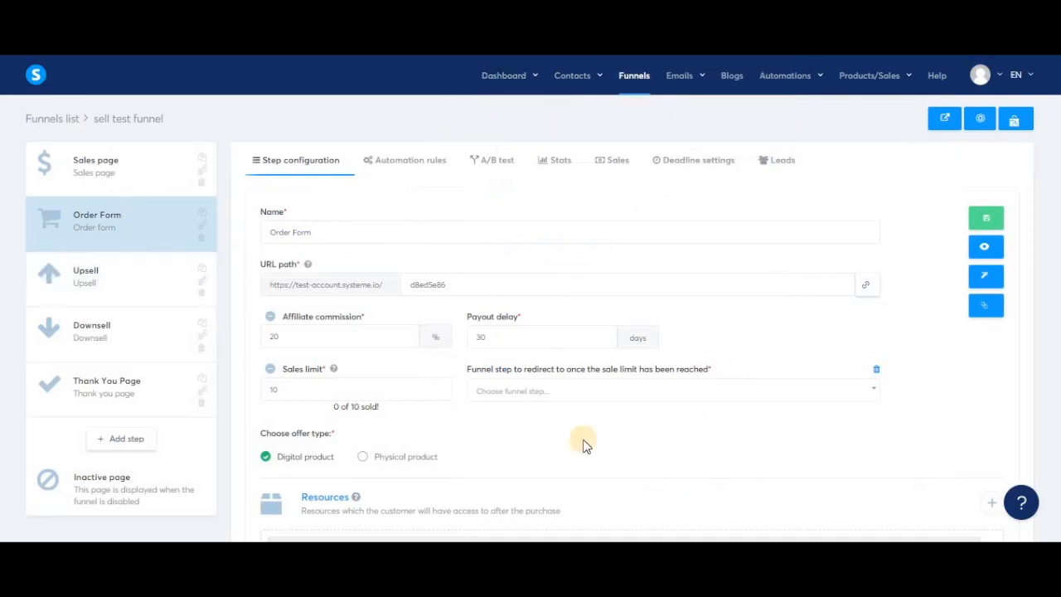
scroll(583, 446, "down", 5)
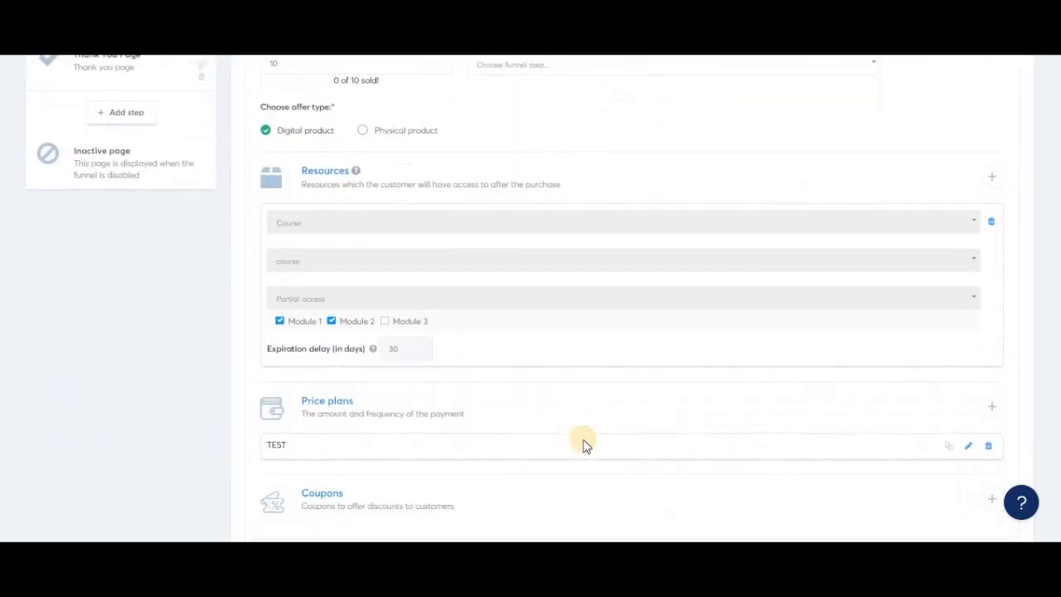
left_click_drag(353, 419, 302, 417)
left_click(469, 423)
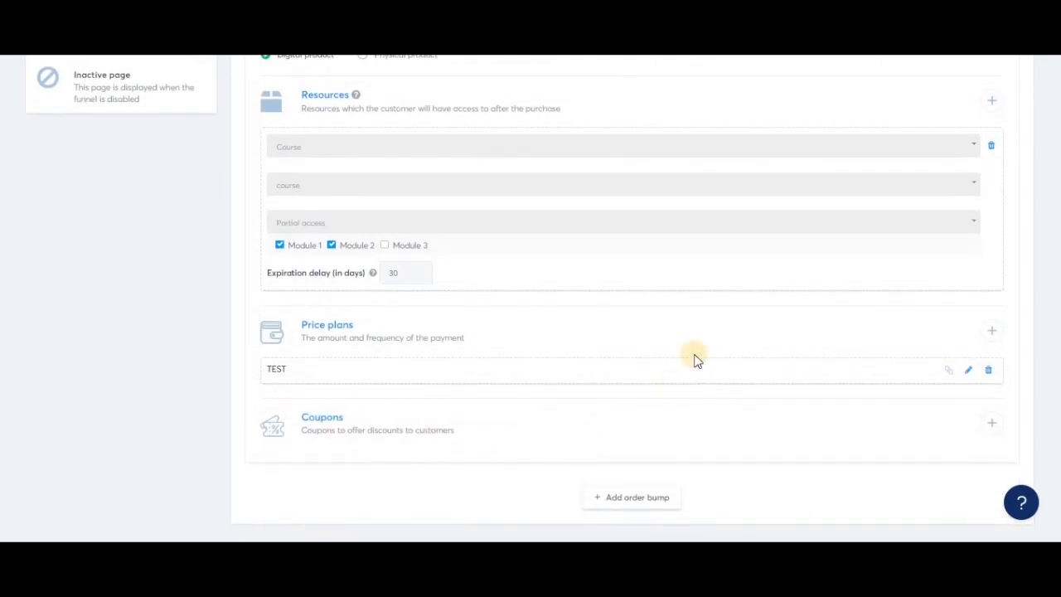
scroll(694, 359, "up", 5)
mouse_move(879, 83)
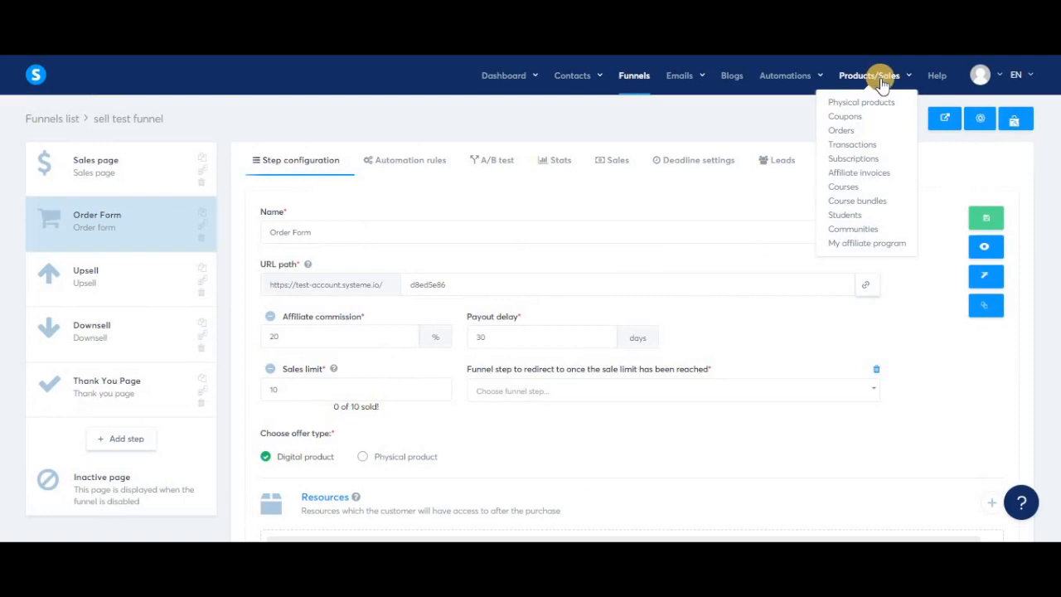
- Add the existing coupon "Coupon test (TEST)" to the order form and check its entry in the coupon list
scroll(701, 340, "down", 5)
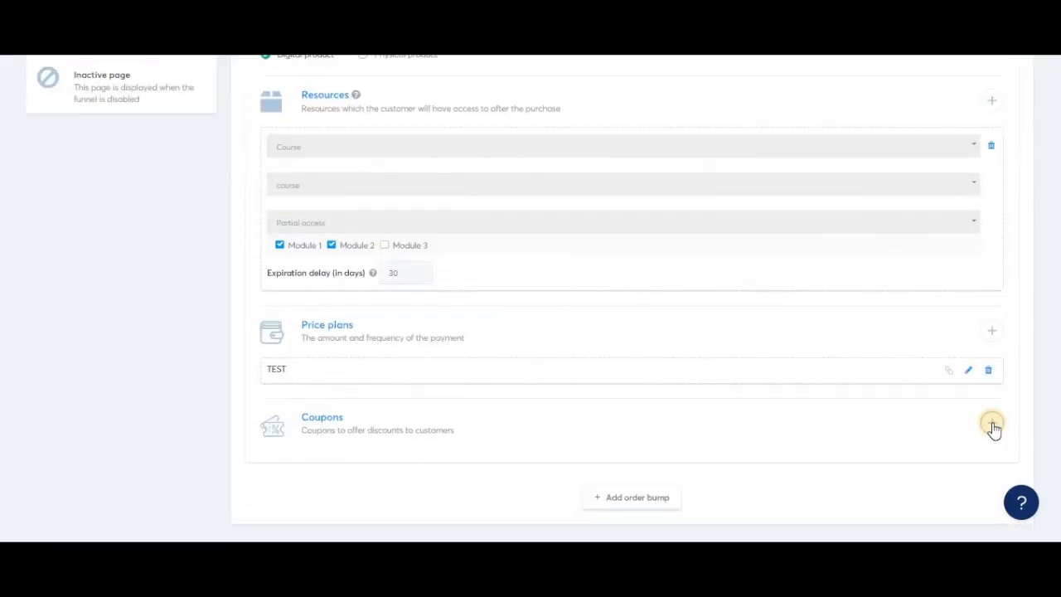
left_click(993, 425)
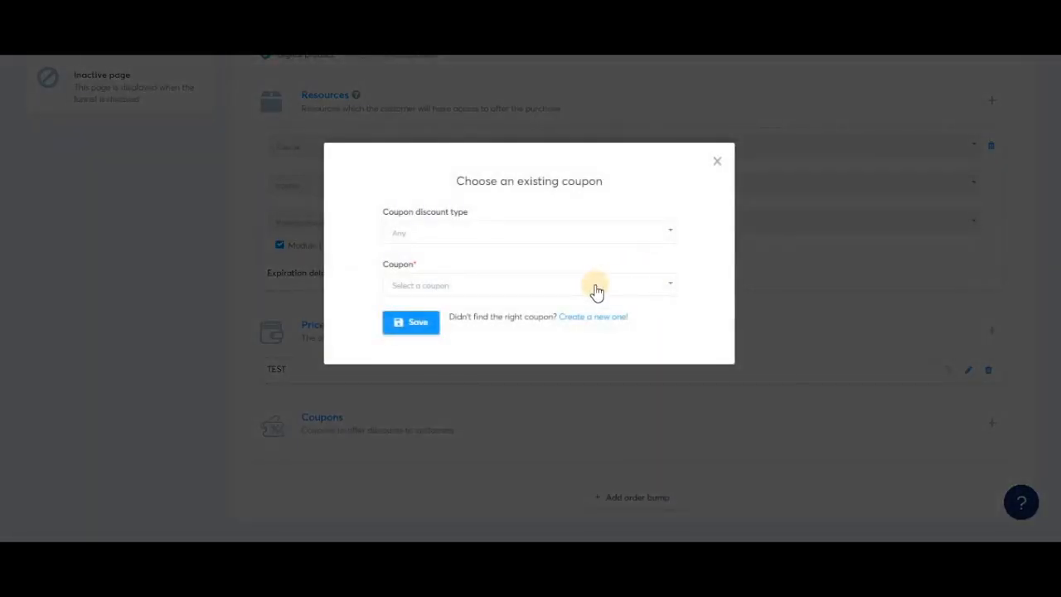
left_click(594, 288)
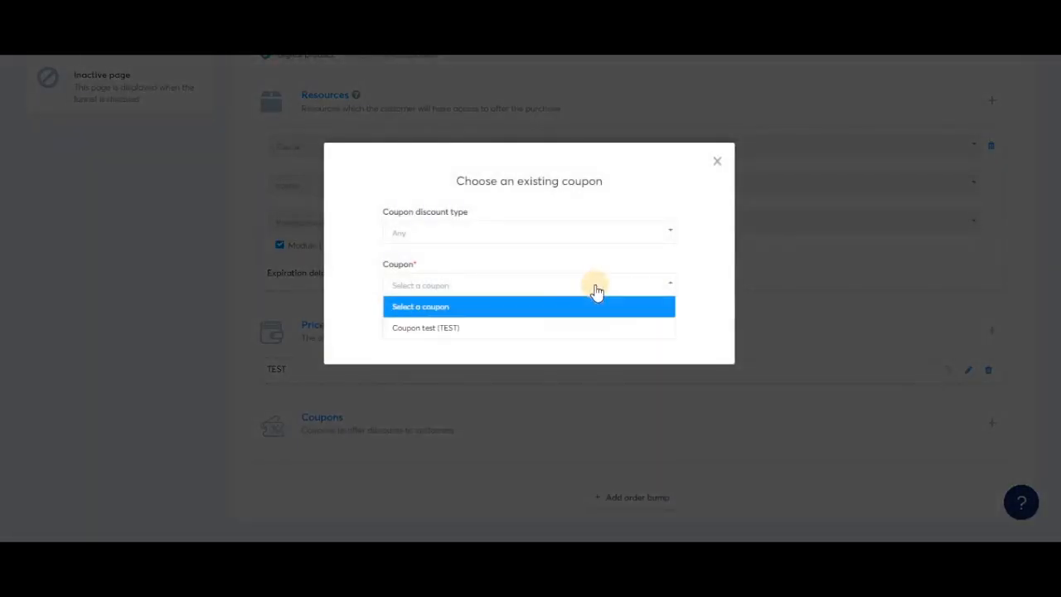
left_click(496, 330)
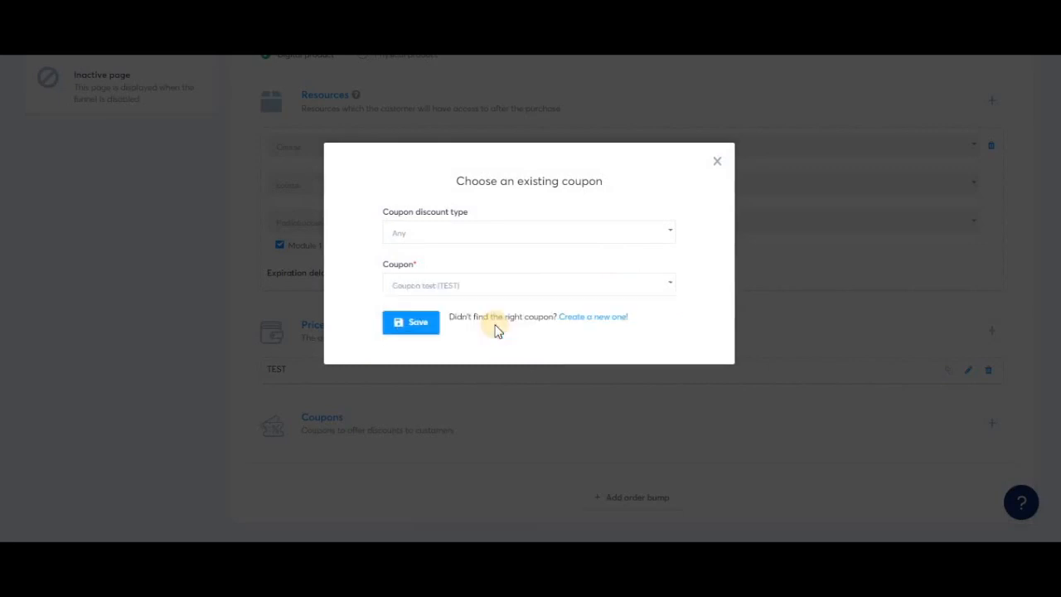
left_click(412, 323)
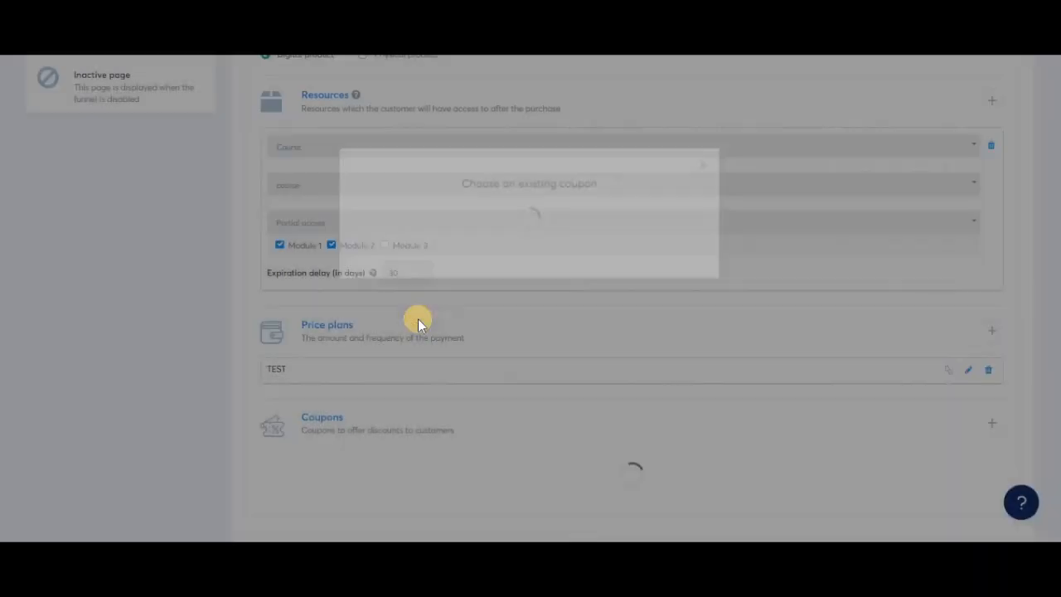
scroll(580, 442, "down", 1)
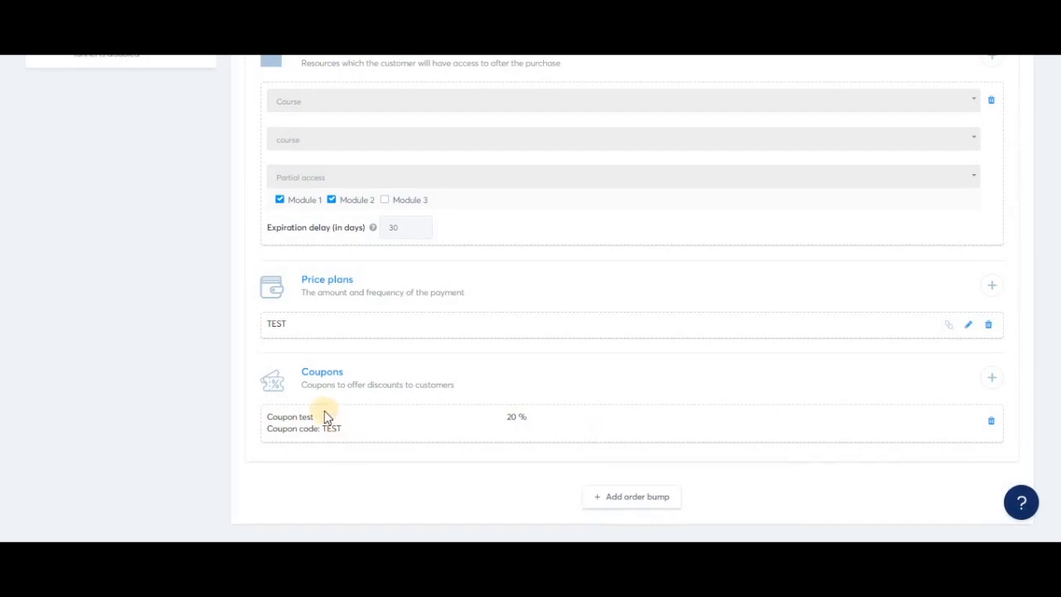
left_click_drag(315, 417, 267, 418)
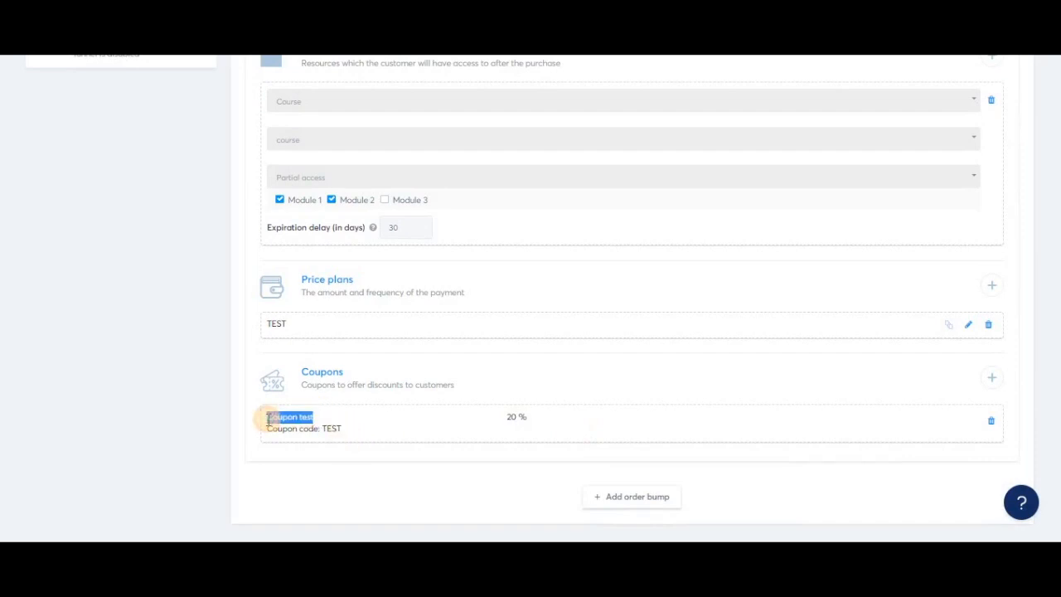
- Check the coupon code and discount percentage in the order form's coupon entry
left_click(349, 427)
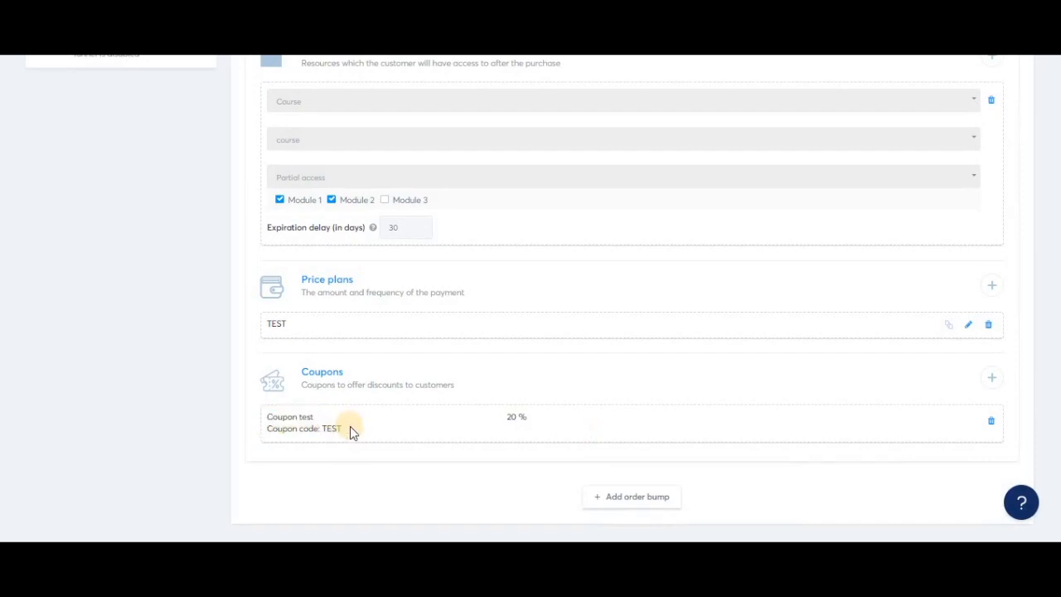
double_click(332, 429)
left_click(343, 431)
left_click_drag(531, 421, 503, 415)
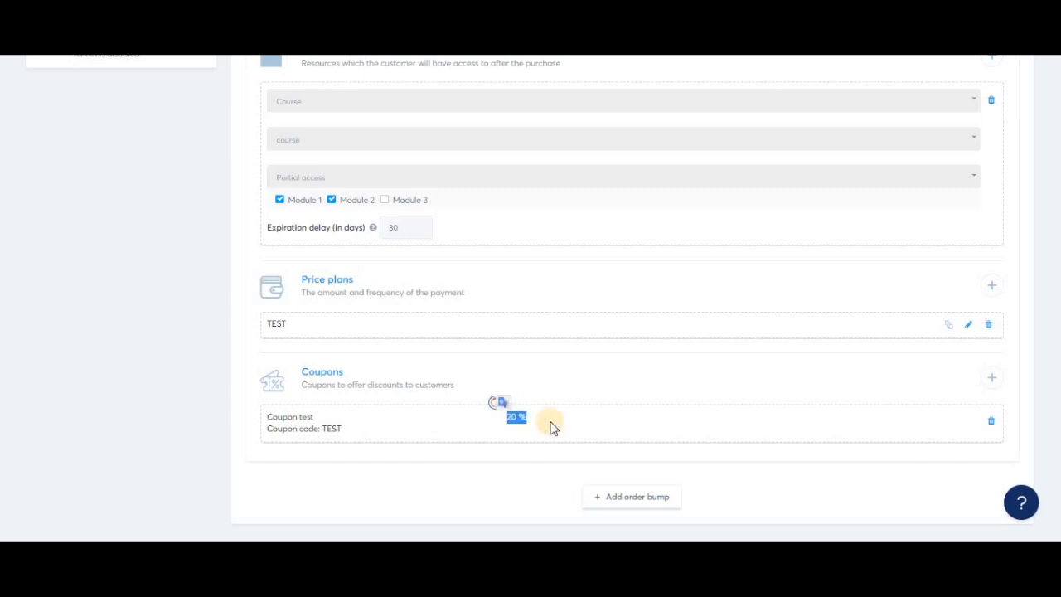
- Save the Order Form funnel step, open its page for editing in a separate browser tab and switch to that tab
scroll(813, 290, "up", 10)
left_click(977, 222)
right_click(985, 282)
left_click(964, 292)
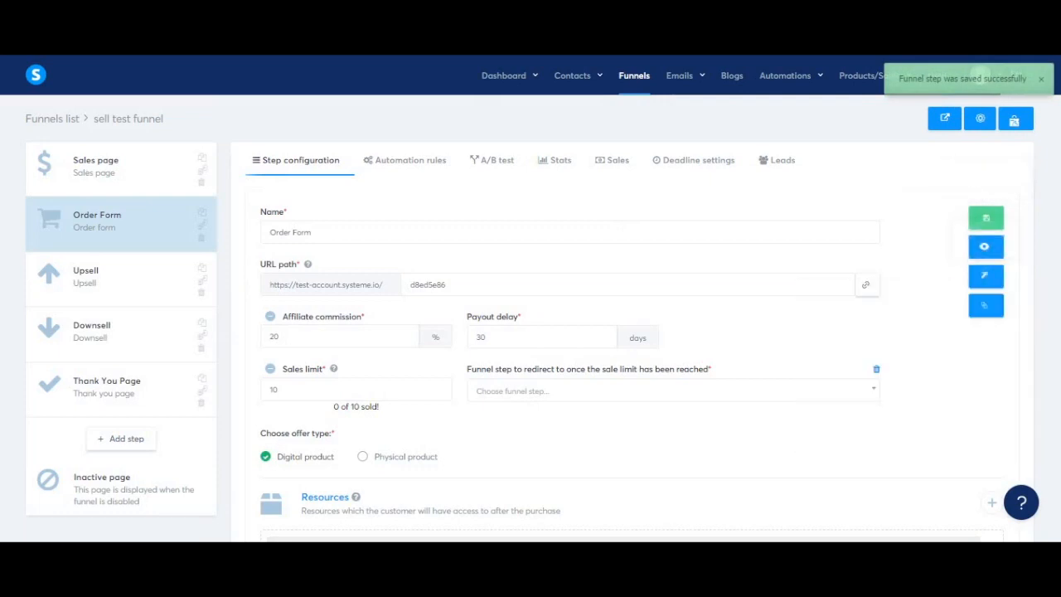
key("ctrl+Tab")
- Add a Coupon element to the order form page between the price summary and the payment button
scroll(623, 412, "down", 10)
scroll(149, 320, "down", 5)
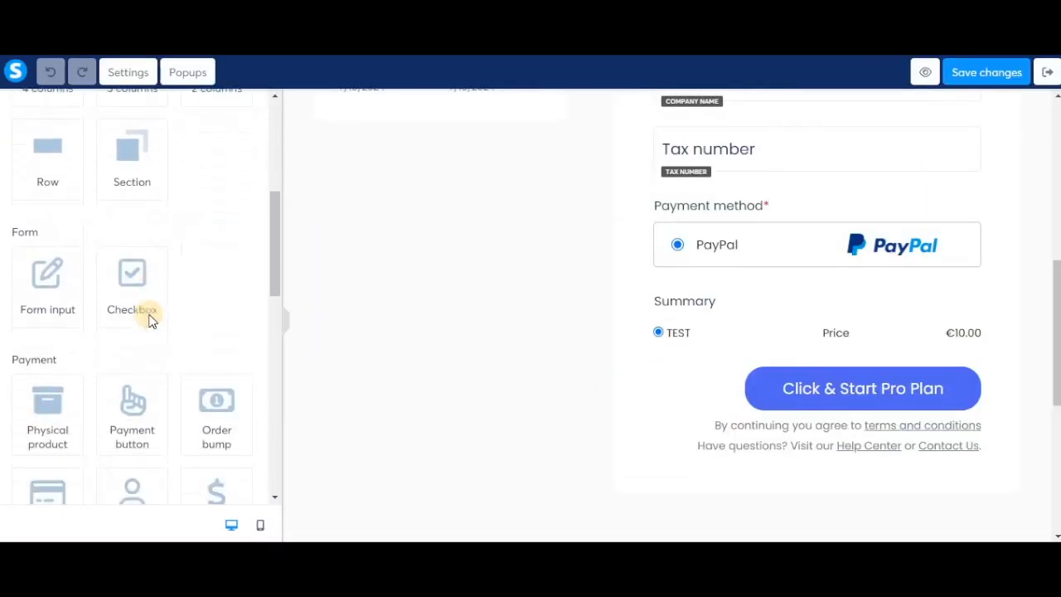
scroll(147, 317, "down", 2)
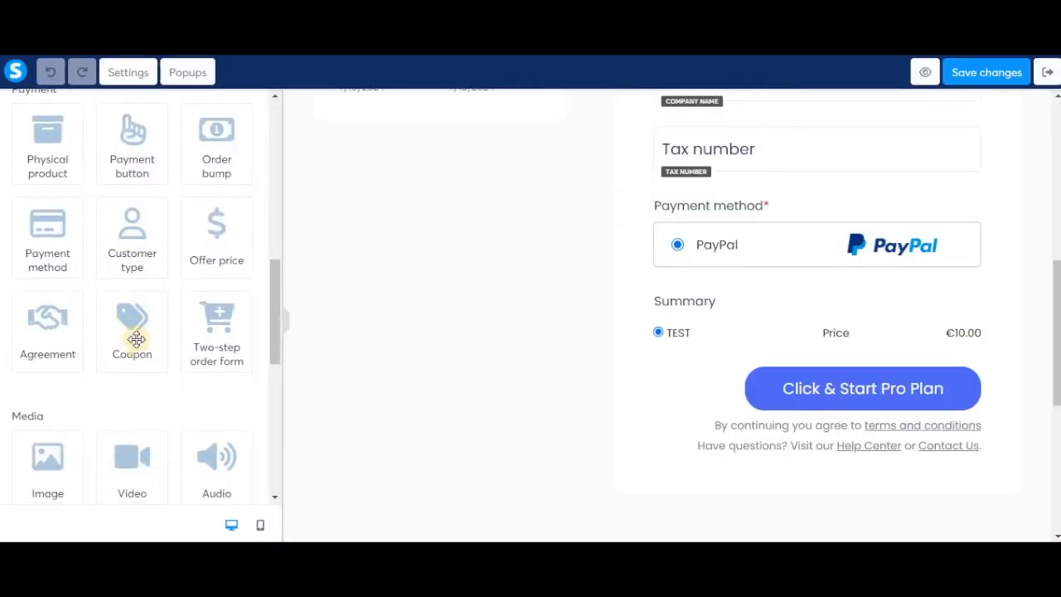
left_click_drag(135, 347, 739, 384)
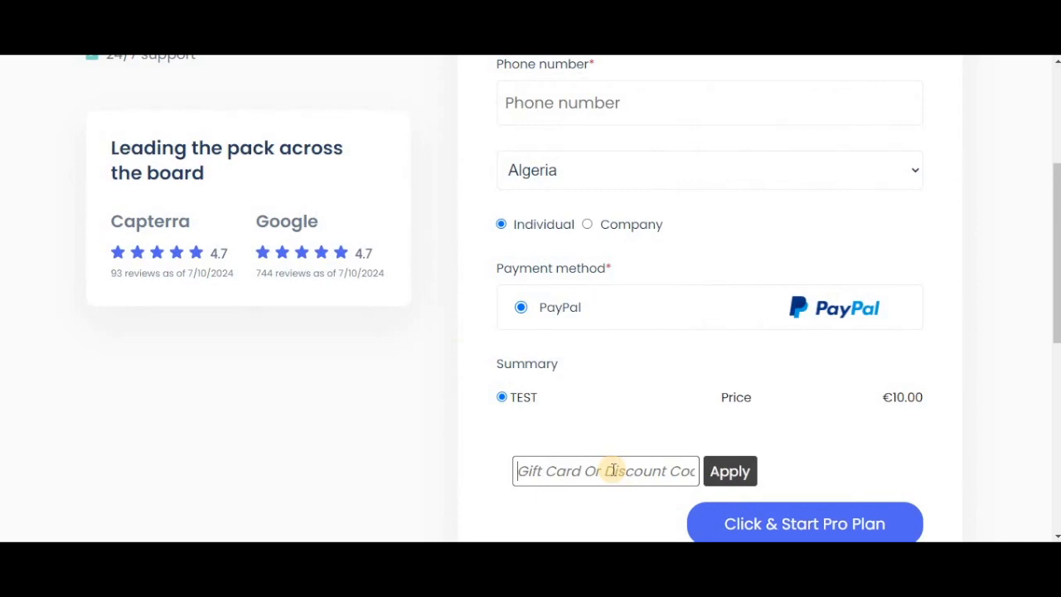
- Test the coupon field on the order form preview with the made-up code "mlkdsf", replace it with "test" and check the price summary
type("mlkdsf")
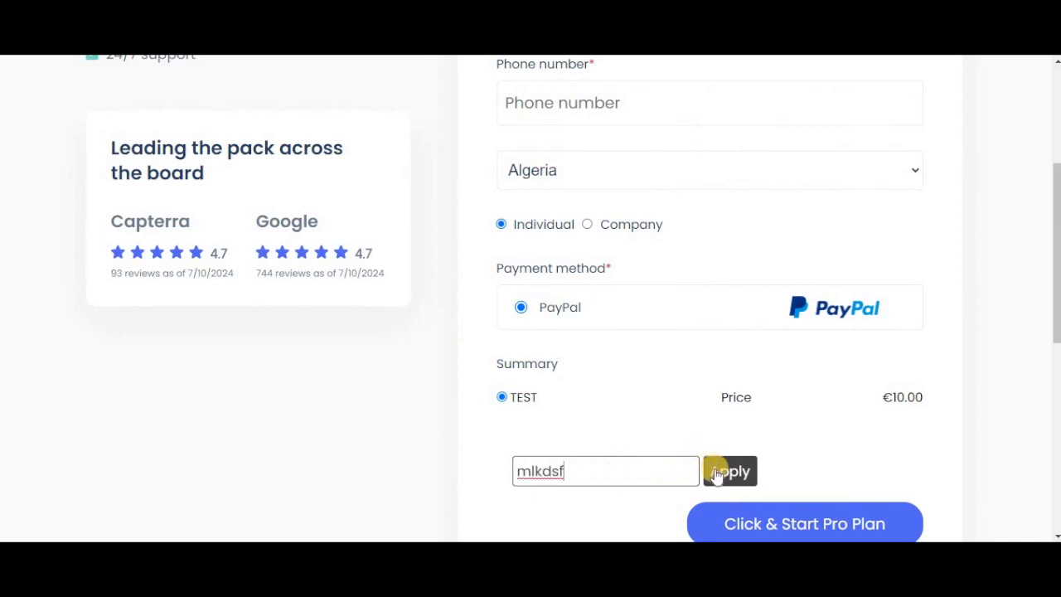
left_click(716, 474)
left_click_drag(565, 471, 433, 475)
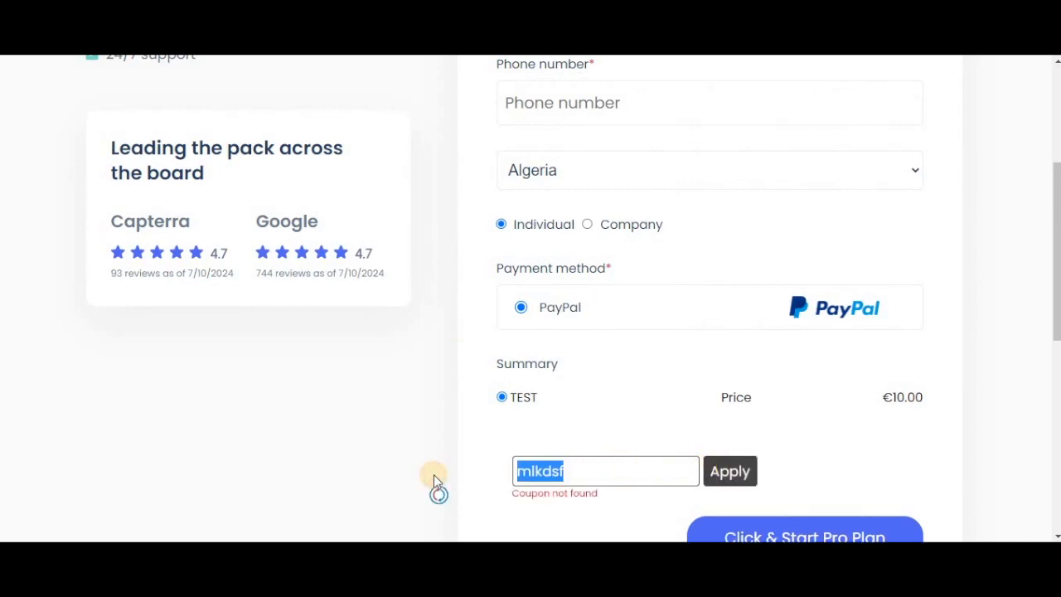
type("test")
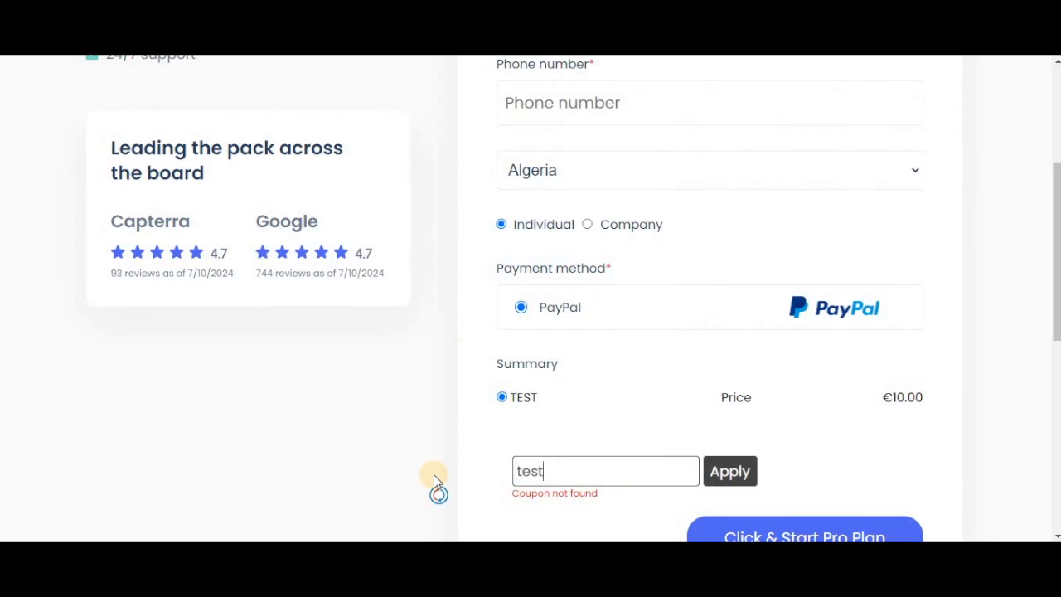
left_click(737, 474)
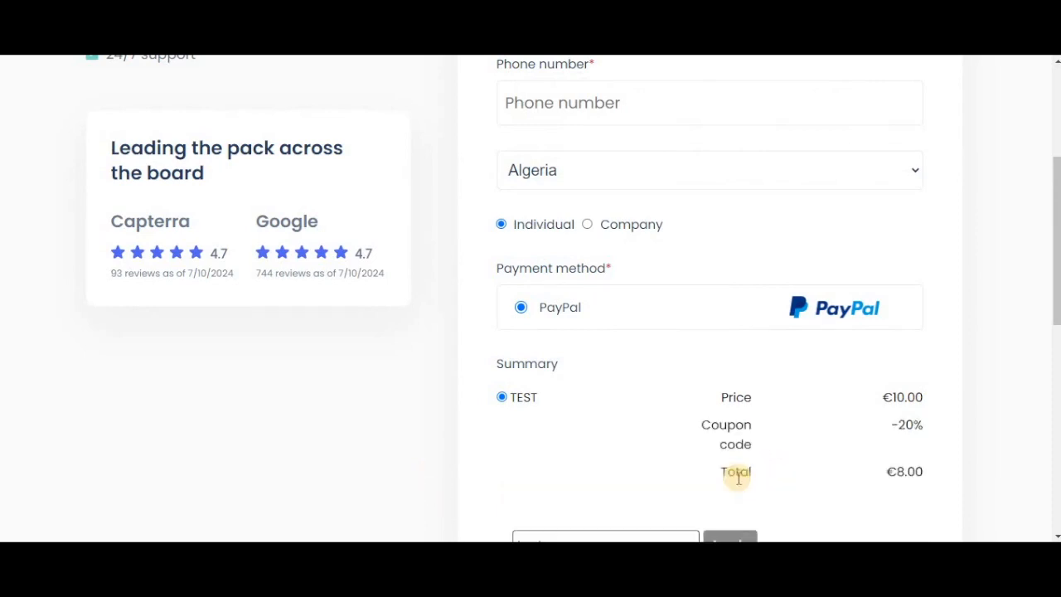
scroll(784, 431, "down", 1)
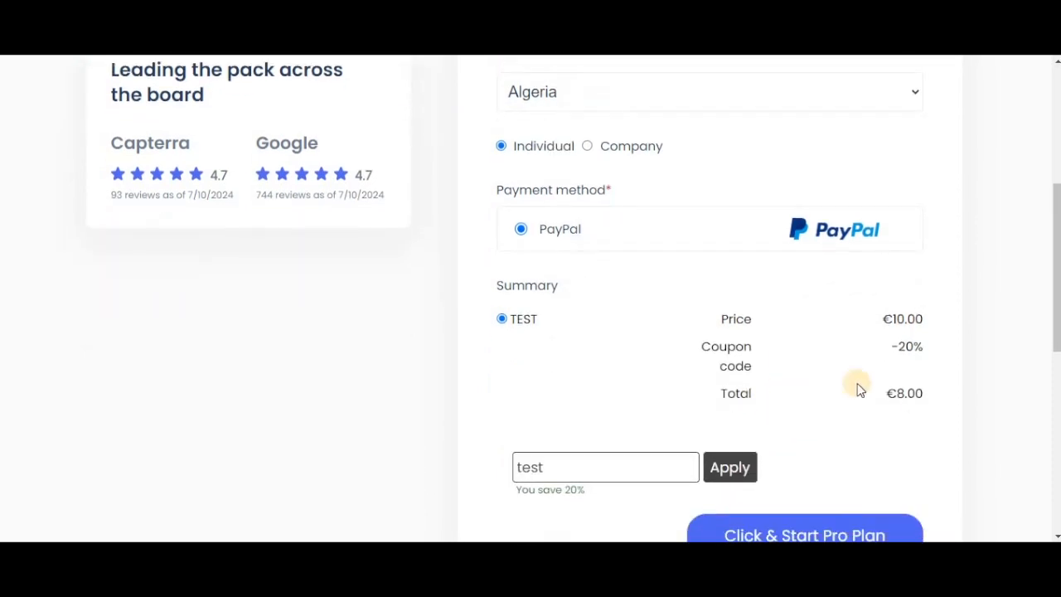